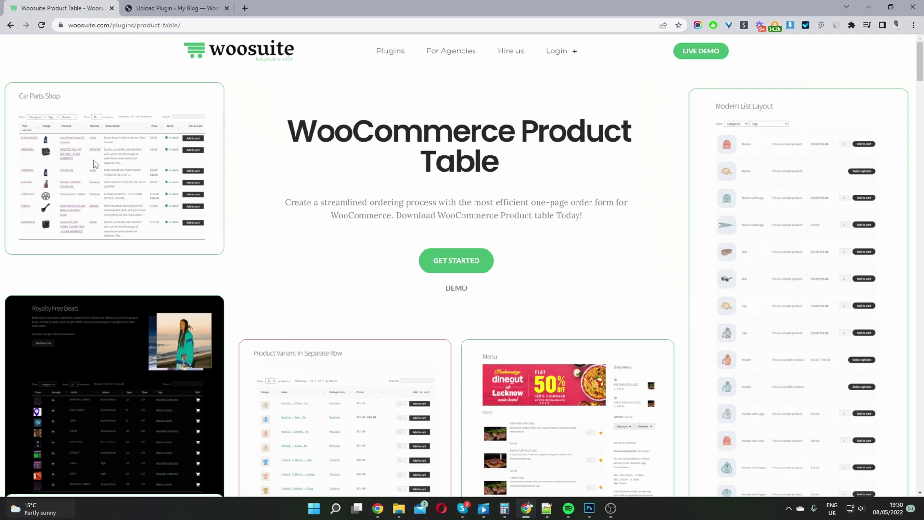
View the Royalty Free Beats demo image at full size in a new tab, and return to the product page.
scroll(142, 211, down, 3)
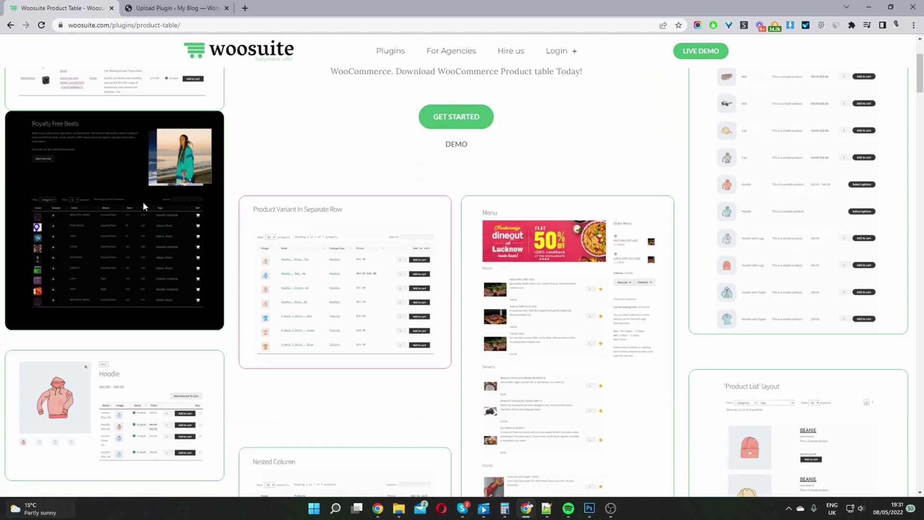
right_click(143, 201)
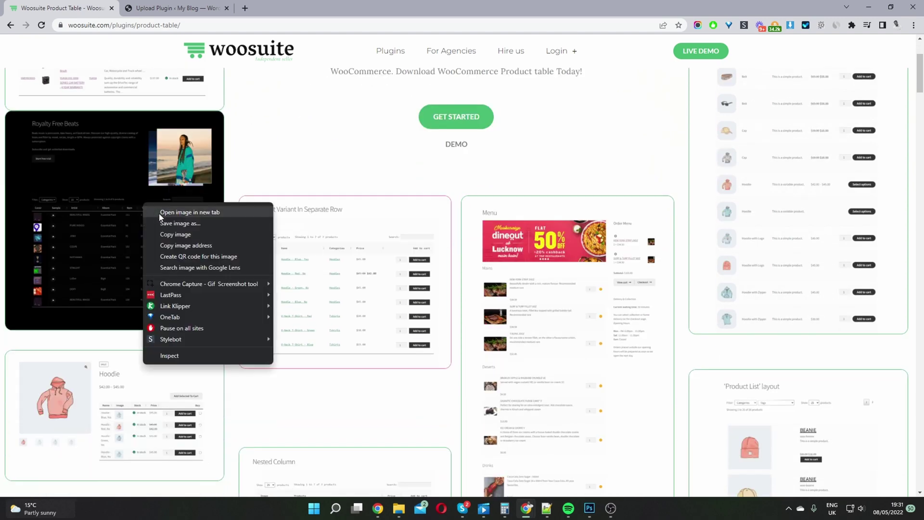
click(158, 212)
click(185, 8)
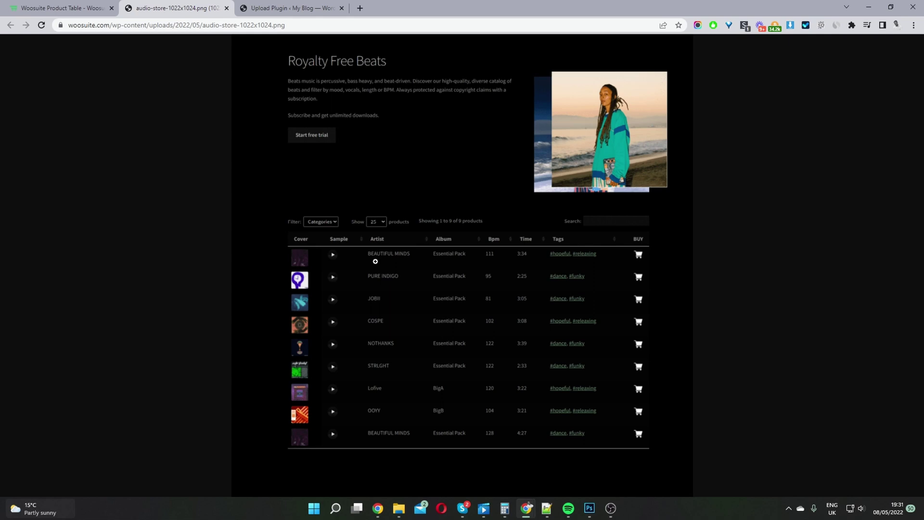
key(ctrl+shift+Tab)
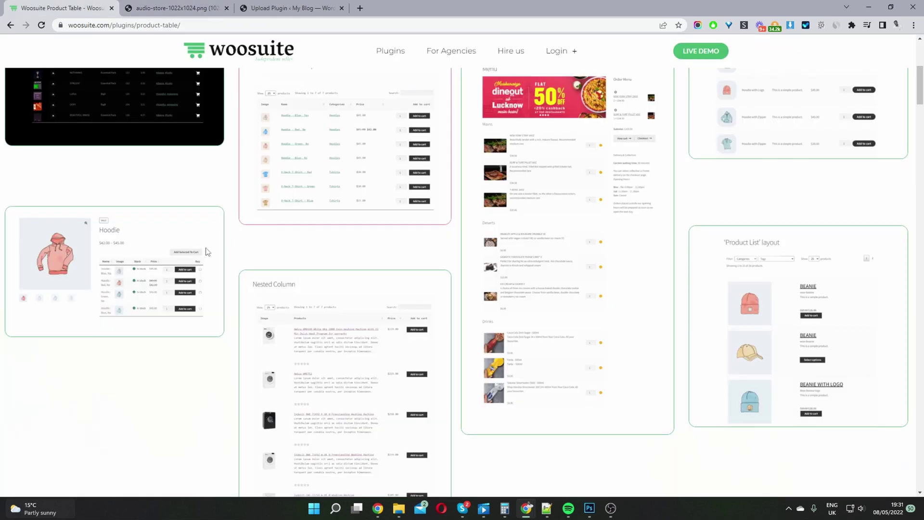
View the Hoodie variation table demo image at full size in a new tab, and return to the product page.
right_click(124, 284)
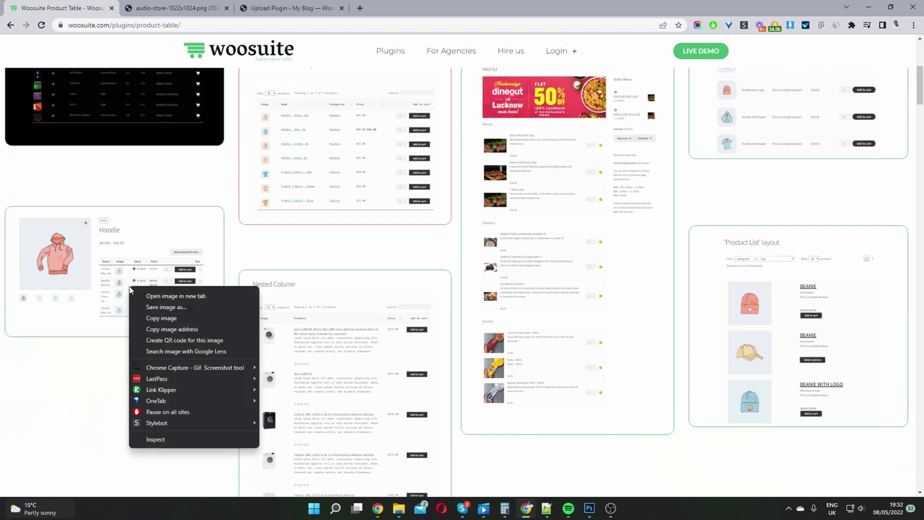
click(156, 295)
click(289, 7)
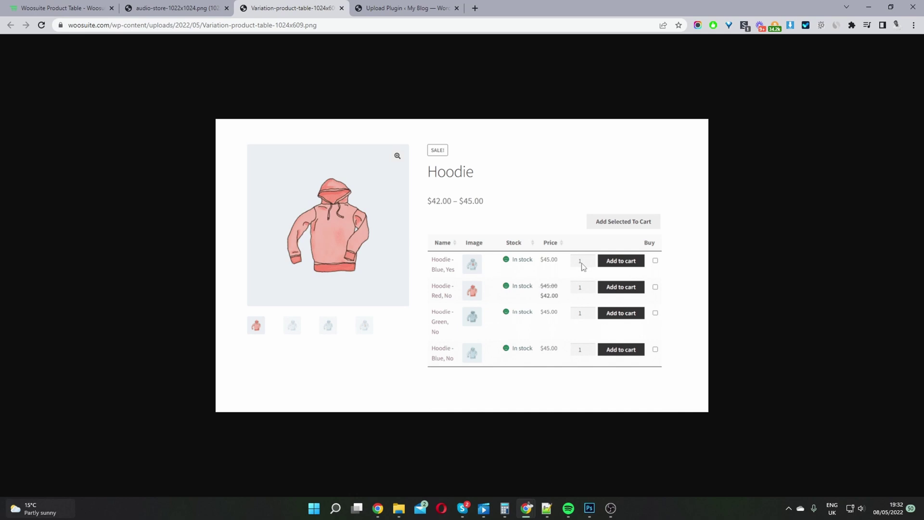
click(53, 8)
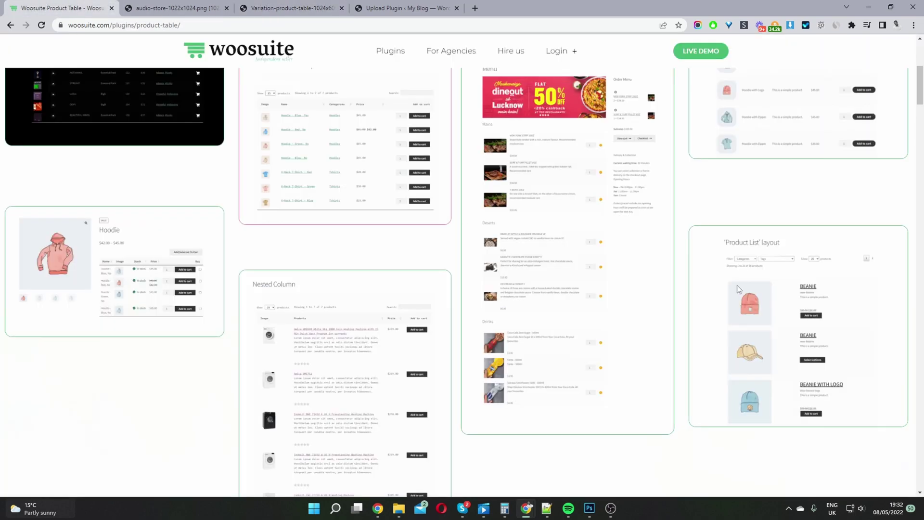
View the Nested Column demo image at full size in a new tab, and return to the product page.
scroll(374, 260, down, 2)
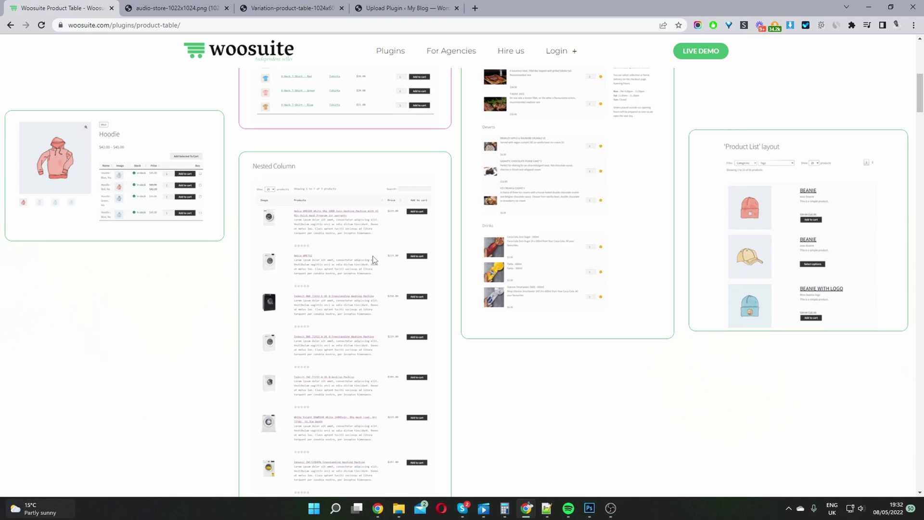
right_click(298, 218)
click(326, 227)
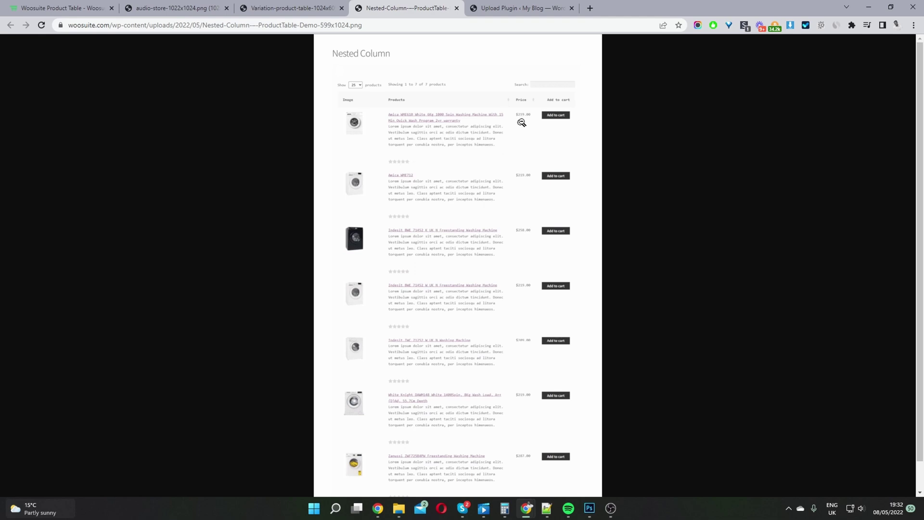
click(91, 9)
Examine the remaining demo layouts on the product page, including the restaurant Menu, Product List and Modern List layouts.
scroll(587, 245, up, 5)
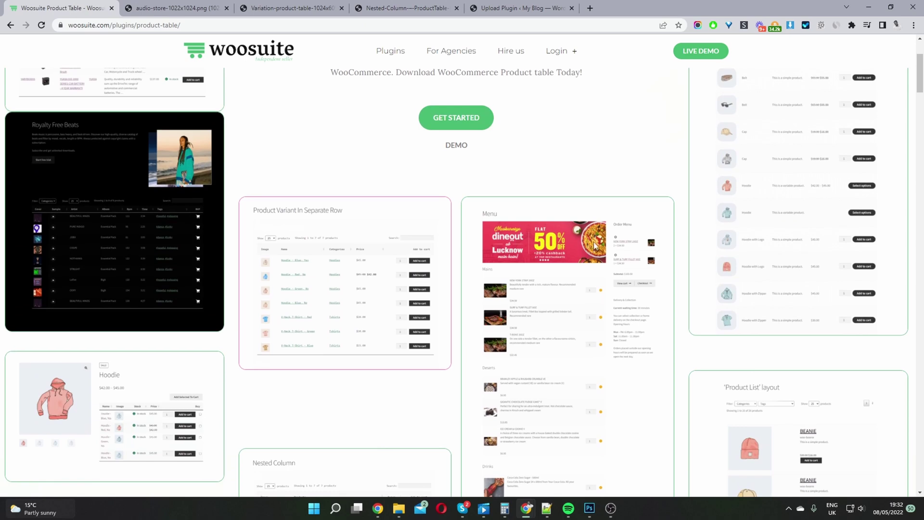
scroll(536, 244, down, 2)
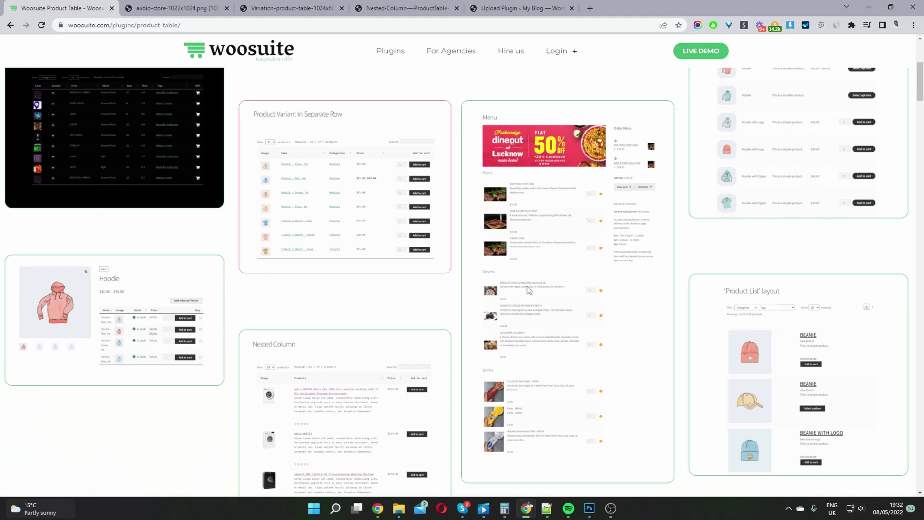
scroll(529, 289, down, 1)
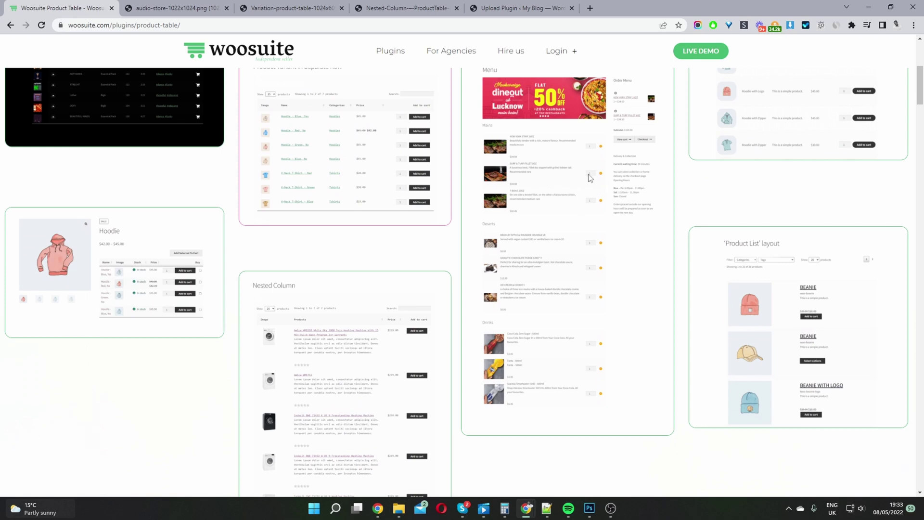
scroll(599, 167, up, 1)
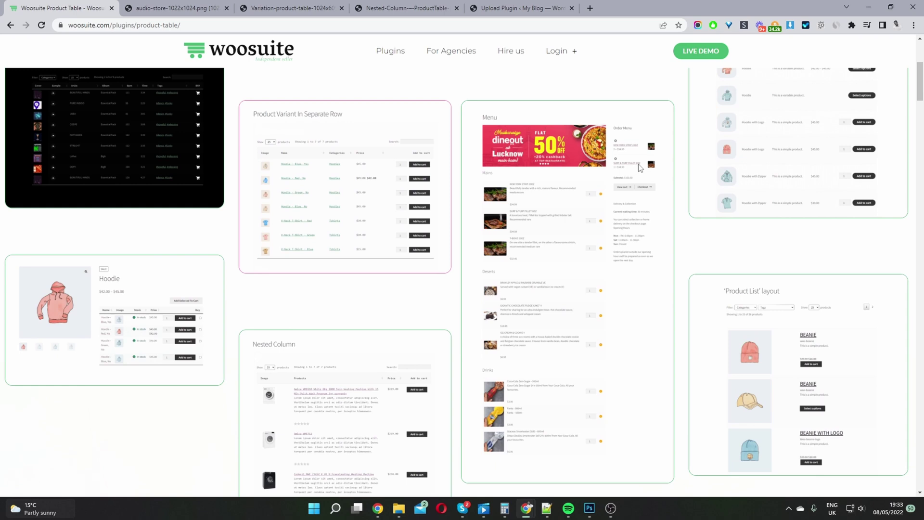
scroll(778, 212, down, 5)
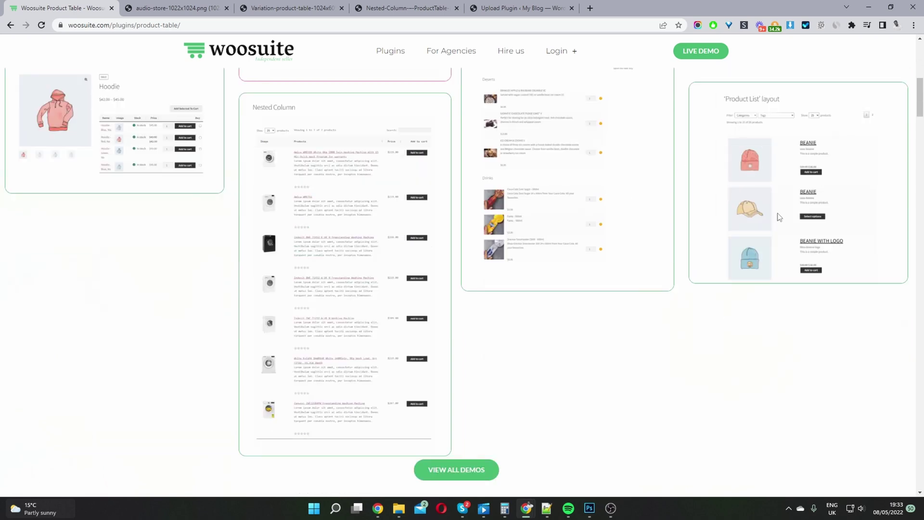
scroll(778, 212, up, 7)
scroll(799, 200, up, 3)
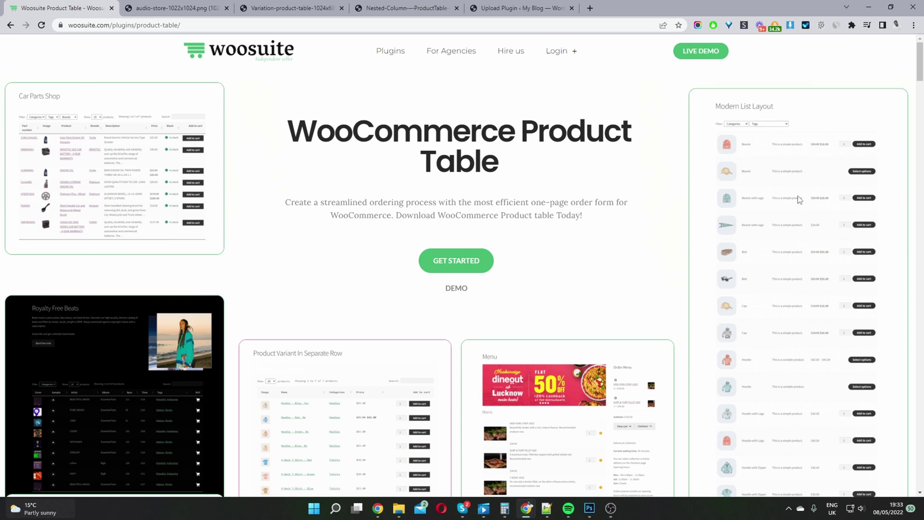
Switch to the WordPress admin and open Woosuite's Product Table settings.
key(ctrl+5)
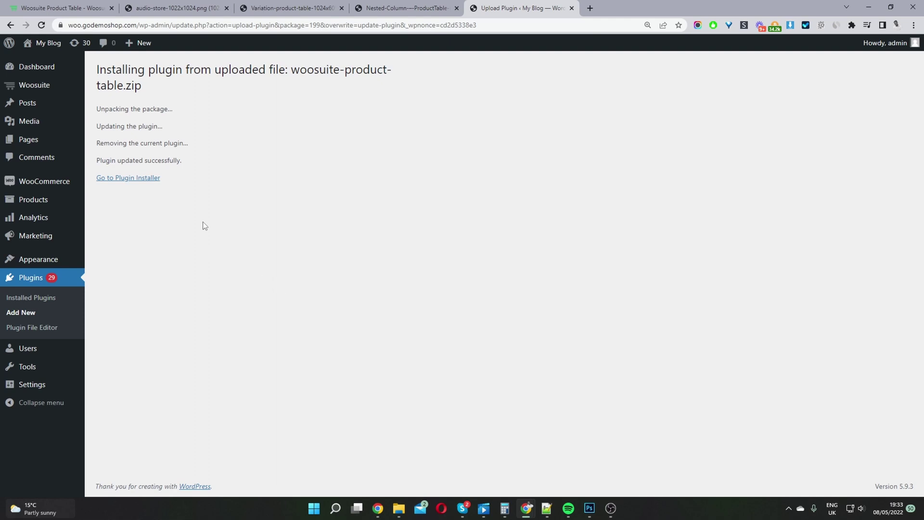
mouse_move(43, 89)
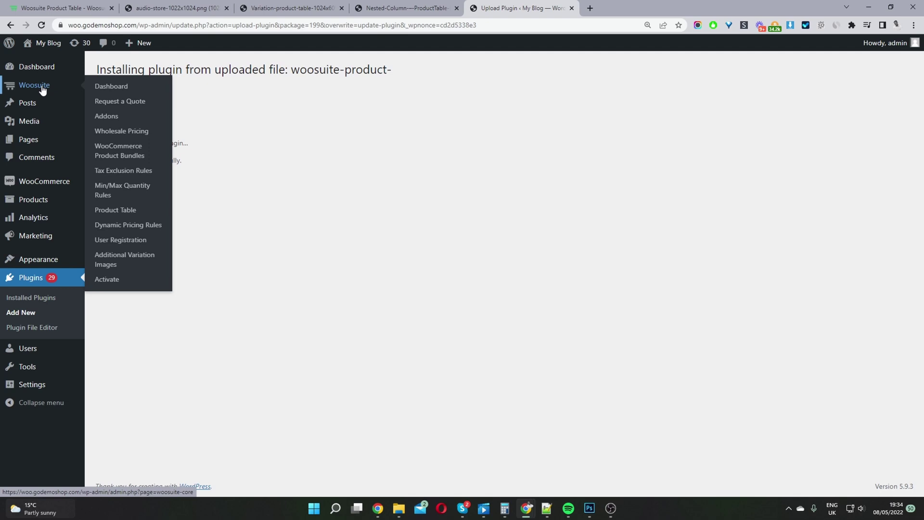
click(128, 209)
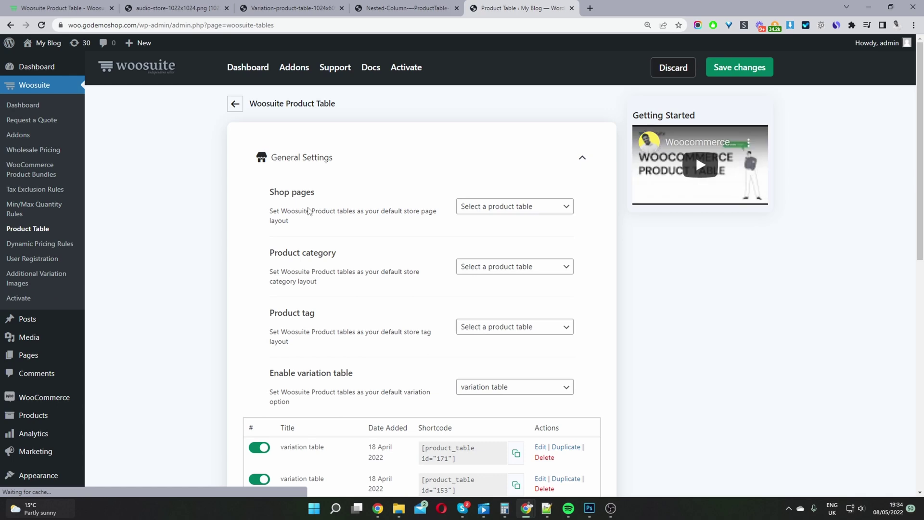
Add a new product table titled "default table" and check the Quick Order Form Page choices without selecting a page.
scroll(412, 205, down, 1)
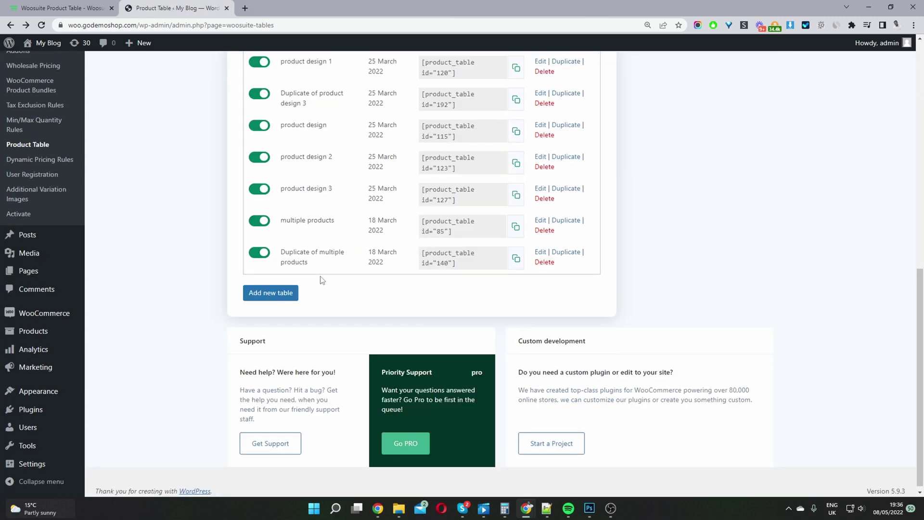
click(258, 297)
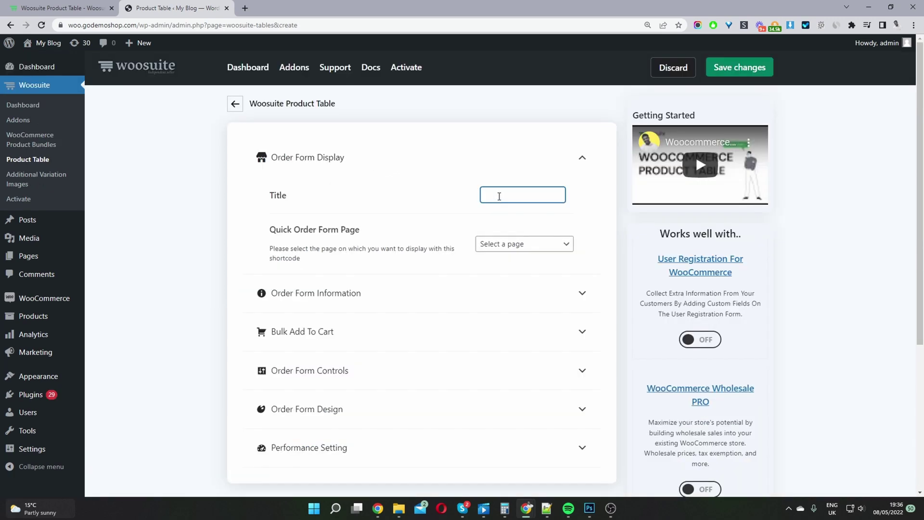
text(default table)
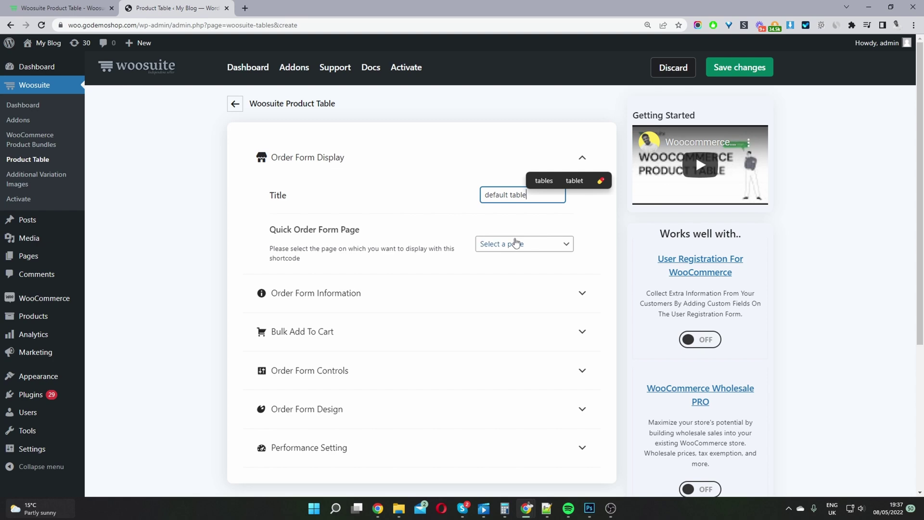
click(515, 244)
click(459, 236)
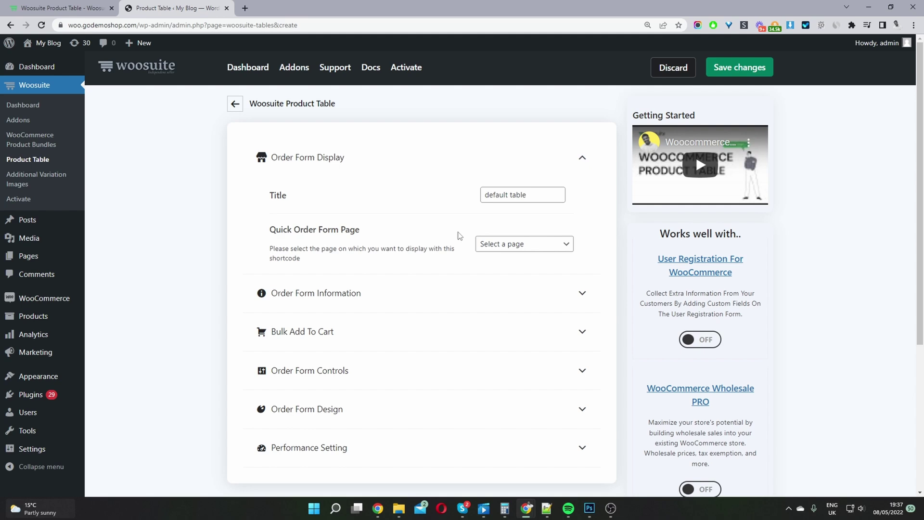
In the Order Form Information section, add the Name, Image, Stock, Categories and Tags columns to the selected columns.
click(324, 293)
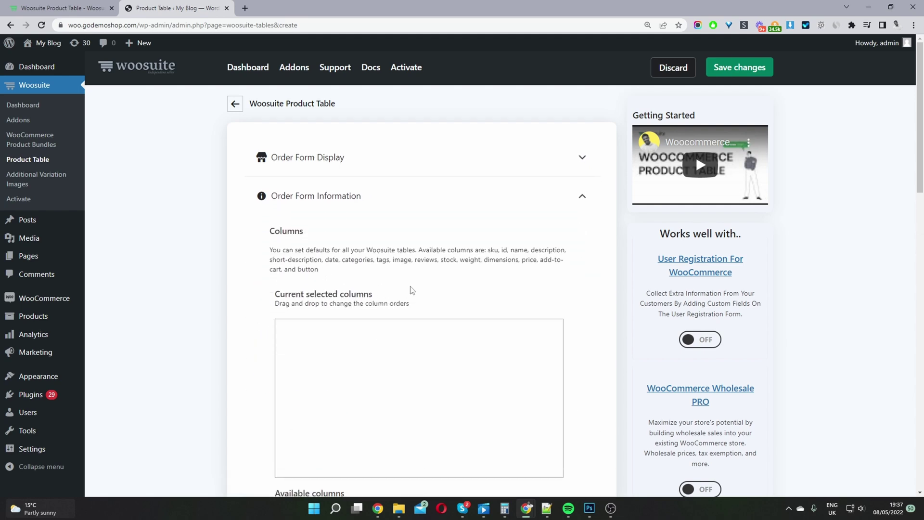
scroll(413, 290, down, 4)
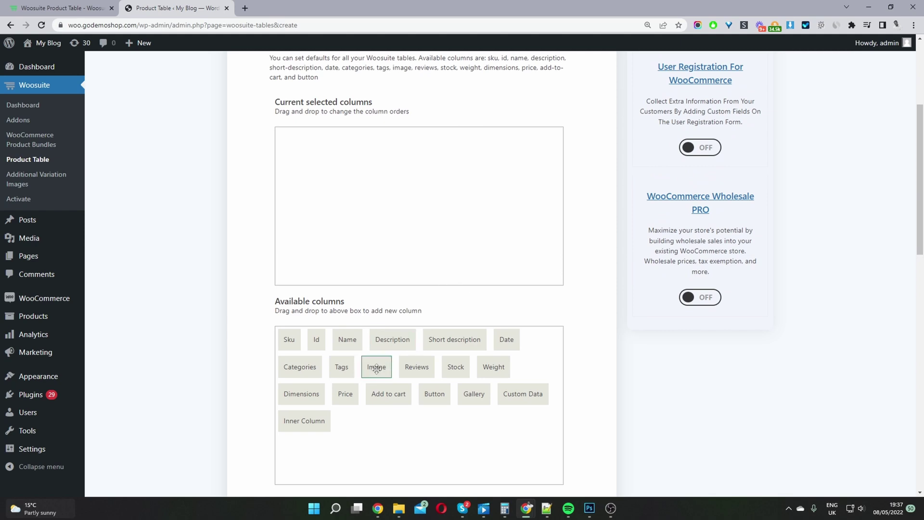
drag(348, 340, 367, 231)
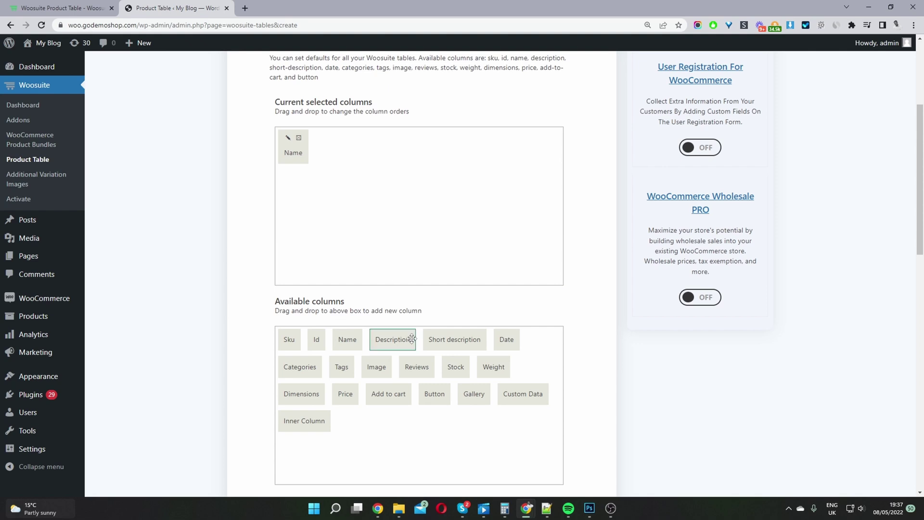
drag(377, 367, 389, 162)
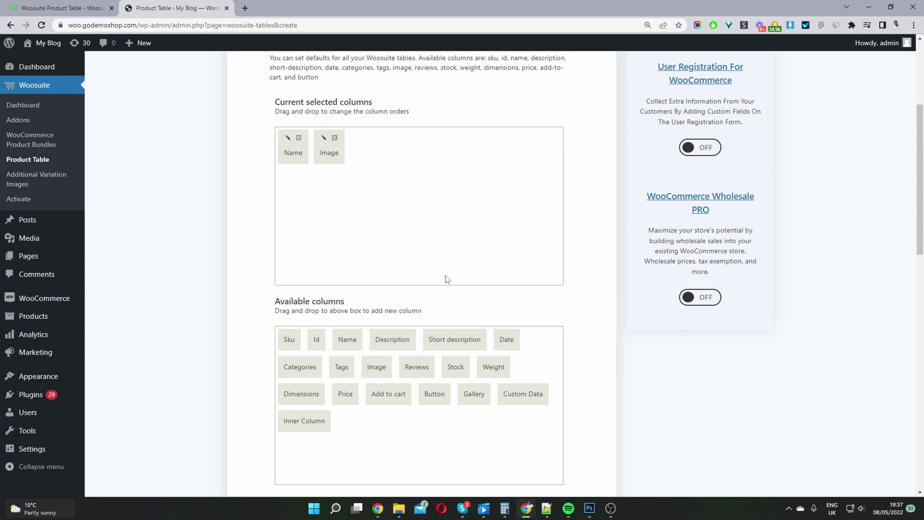
drag(456, 367, 446, 189)
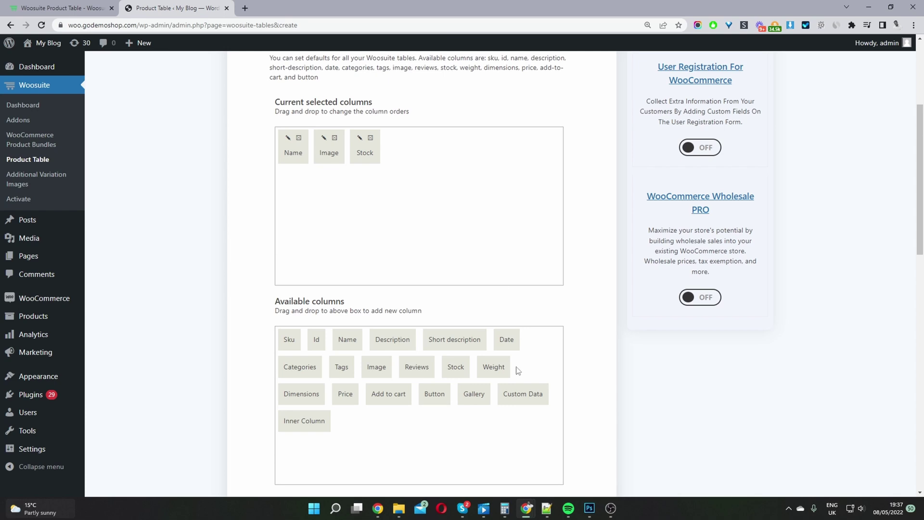
drag(291, 375, 442, 208)
drag(375, 371, 511, 155)
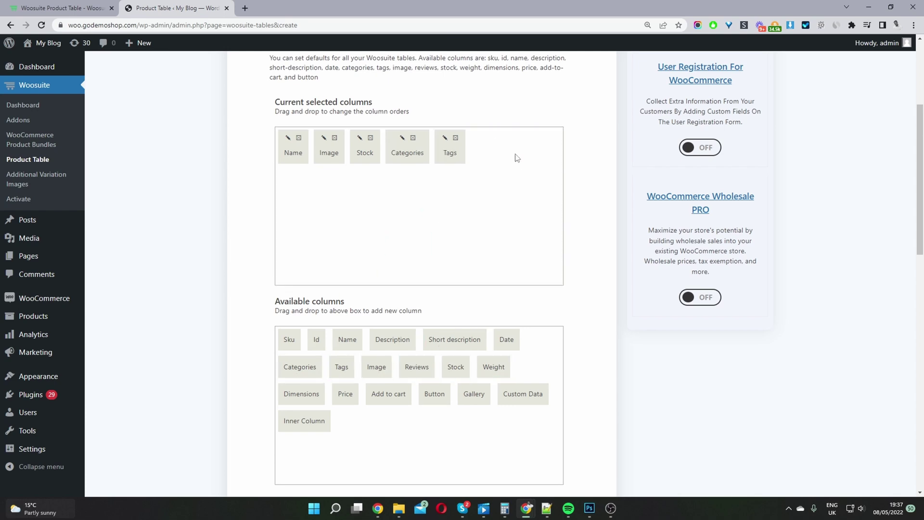
Remove the Tags column from the selected columns and add the Id and Add to cart columns.
click(456, 138)
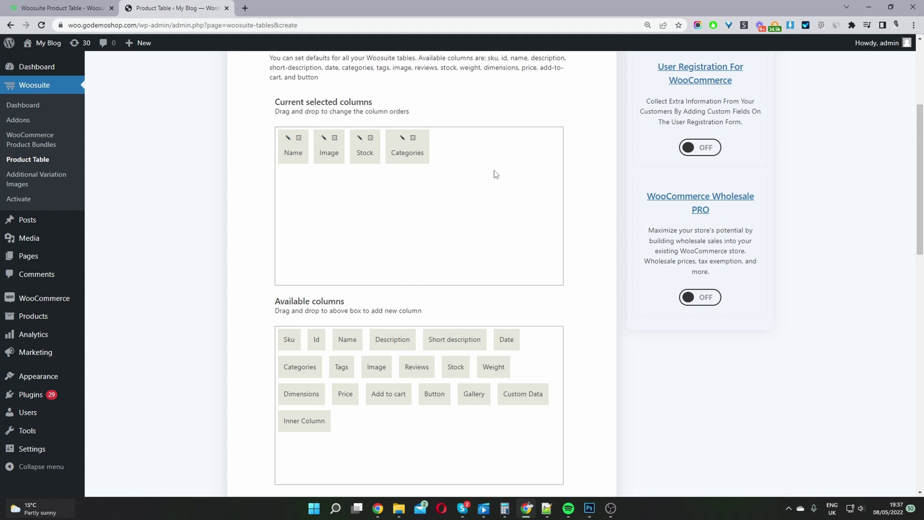
mouse_move(289, 340)
mouse_down()
mouse_move(436, 173)
mouse_move(291, 341)
mouse_up()
drag(316, 340, 470, 163)
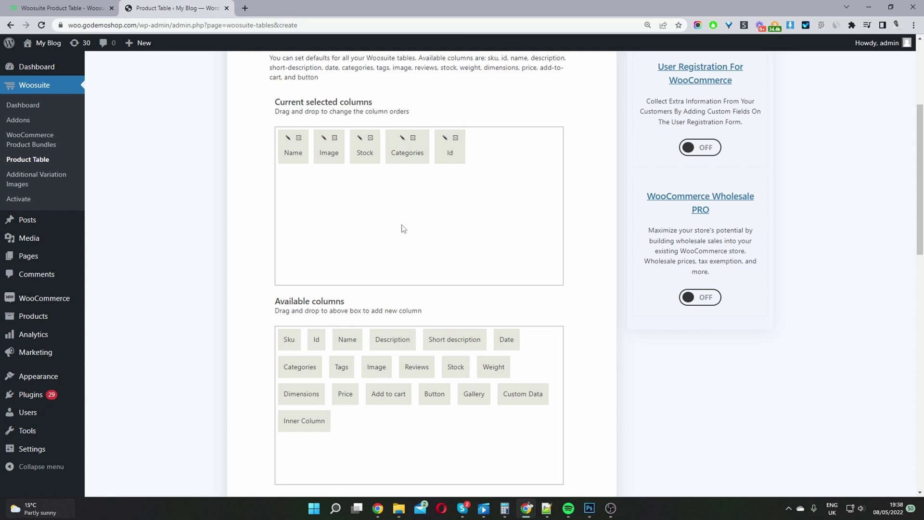
drag(385, 394, 496, 171)
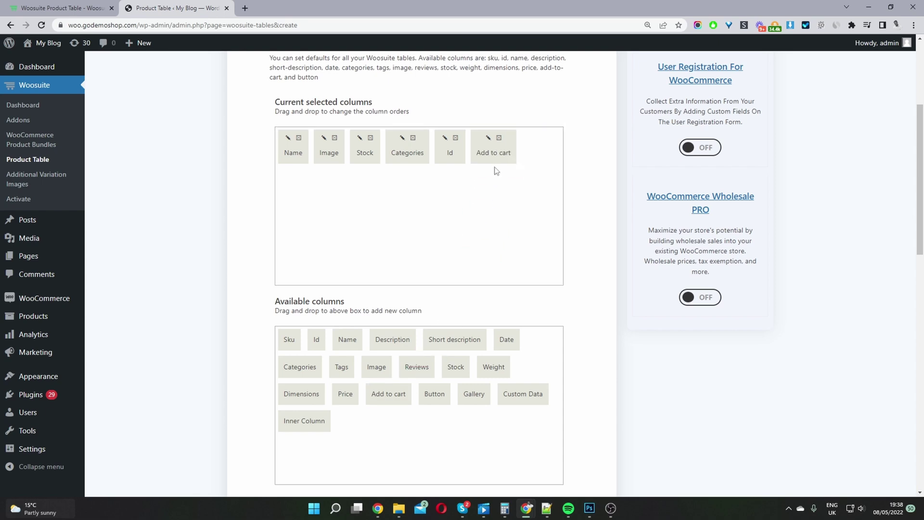
Change the Name column's label to "Products", keep its width at auto, and update the column.
click(288, 138)
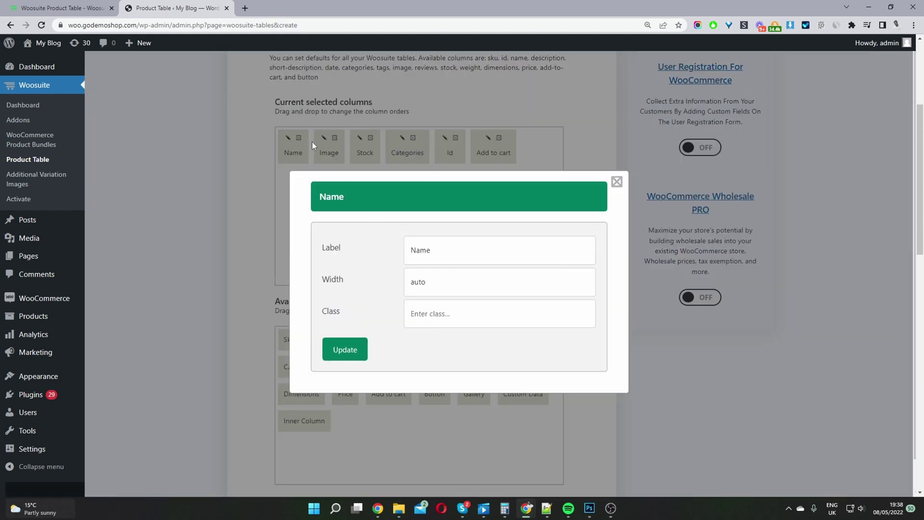
double_click(431, 250)
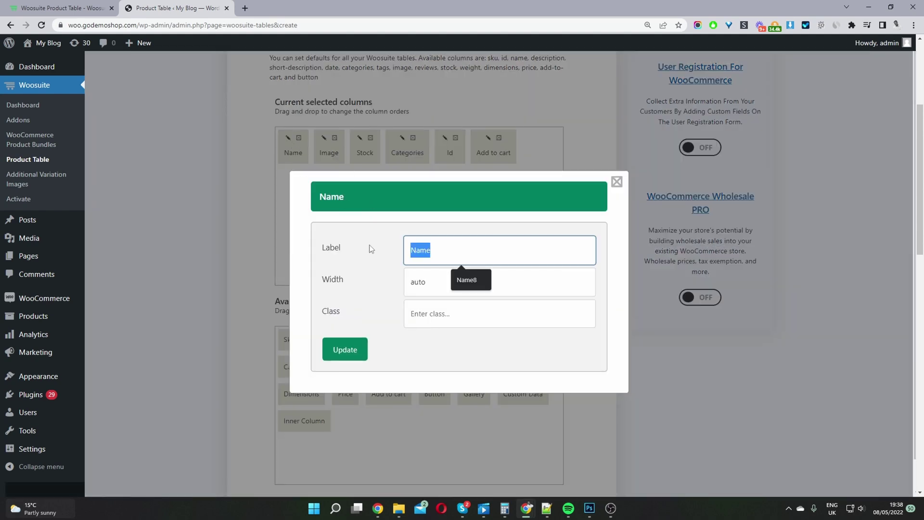
text(Pro)
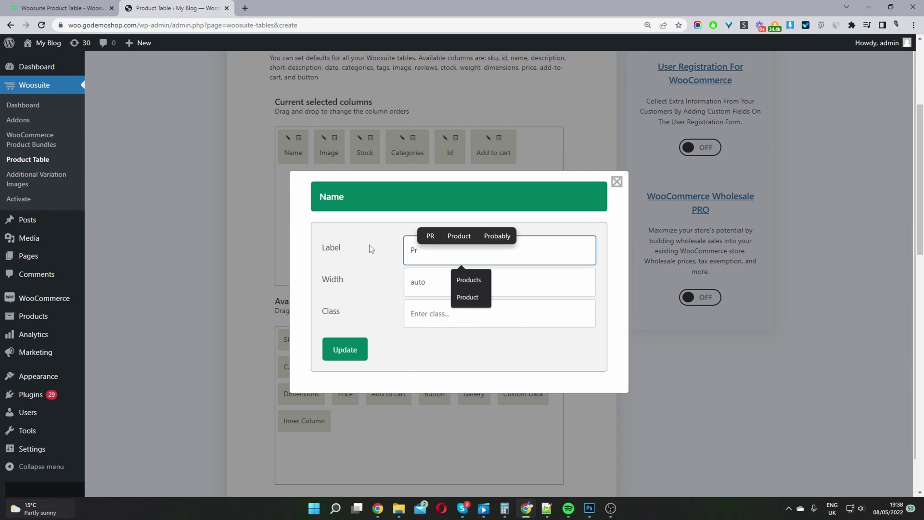
click(459, 280)
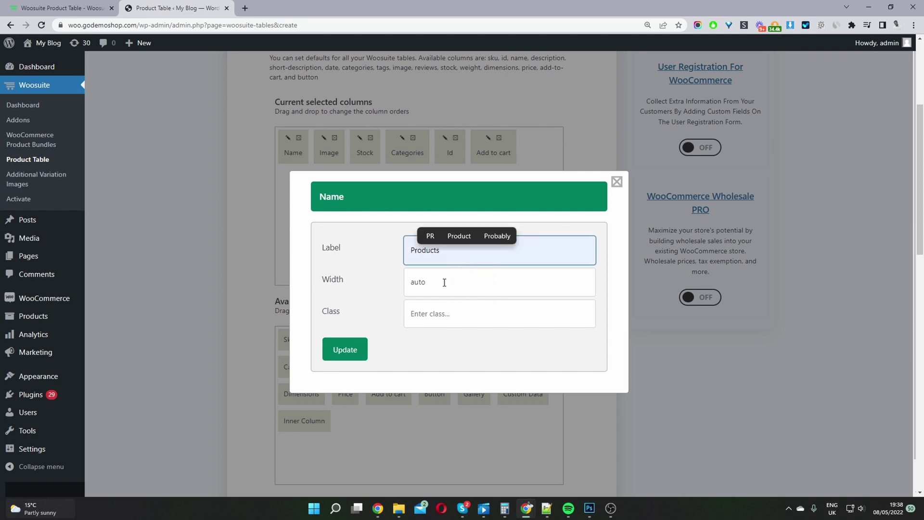
click(444, 283)
drag(427, 283, 408, 285)
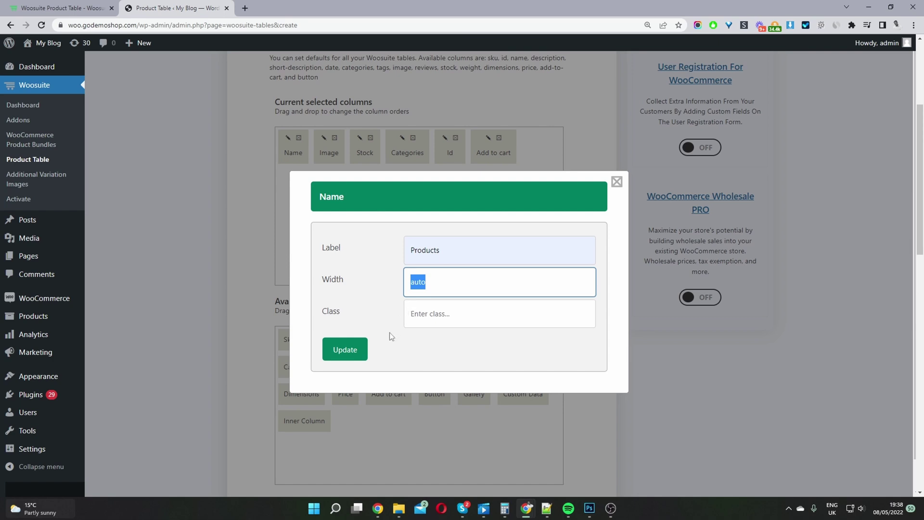
click(356, 357)
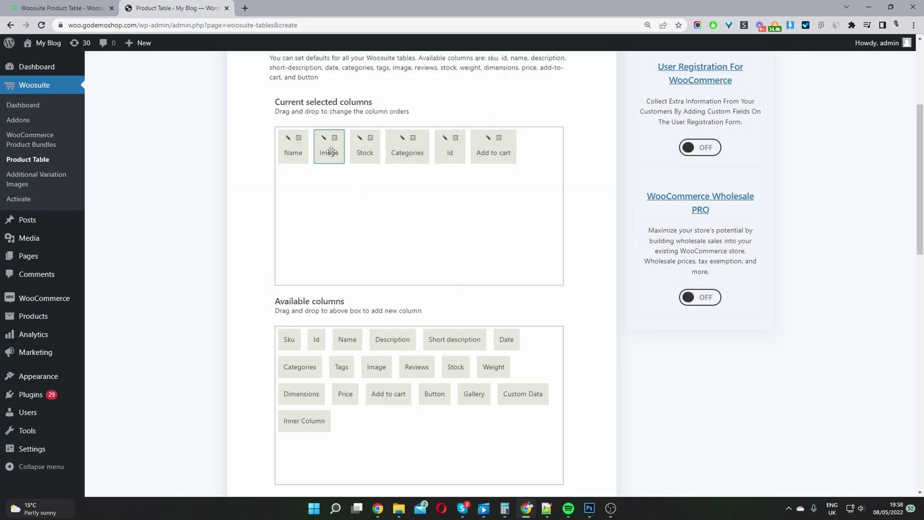
Change the Id column's label to "SKU" and update the column.
click(444, 138)
drag(431, 249, 320, 251)
text(SKU)
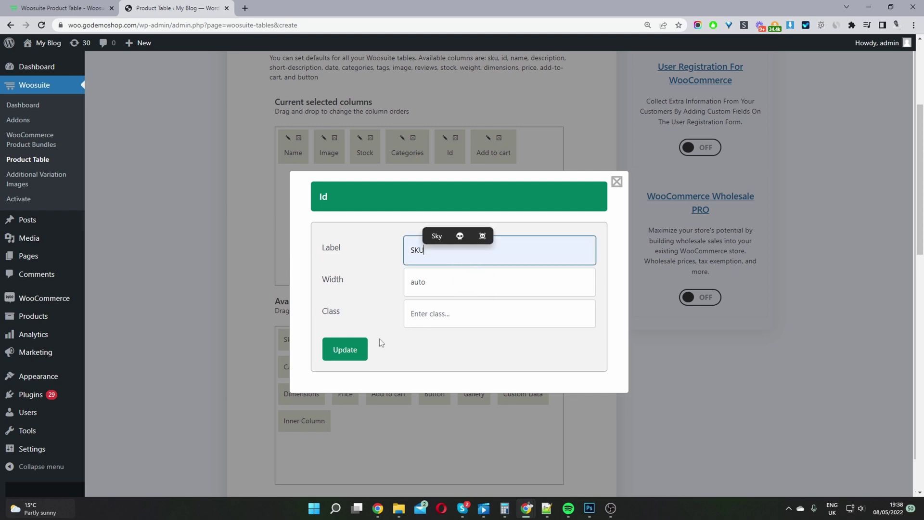
click(325, 342)
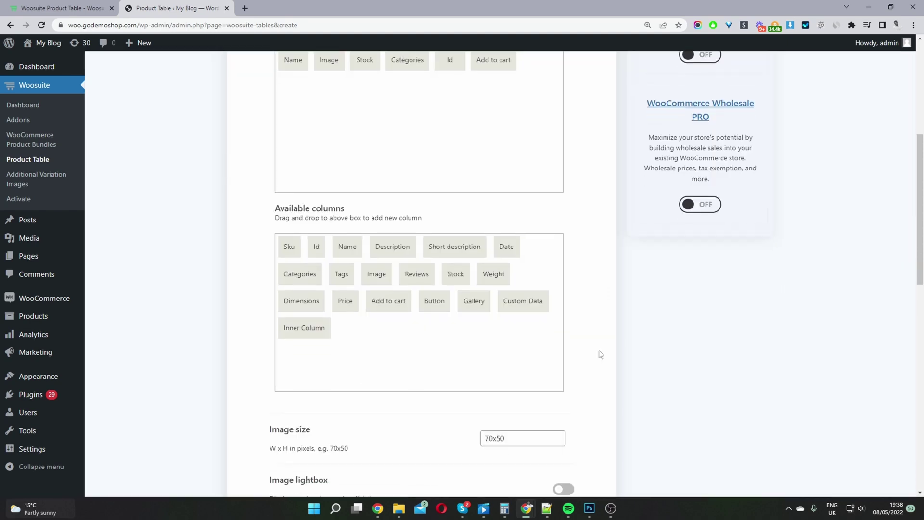
Add the Custom Data column to the selected columns and try Post Meta as its data source.
scroll(599, 354, down, 2)
scroll(600, 354, up, 1)
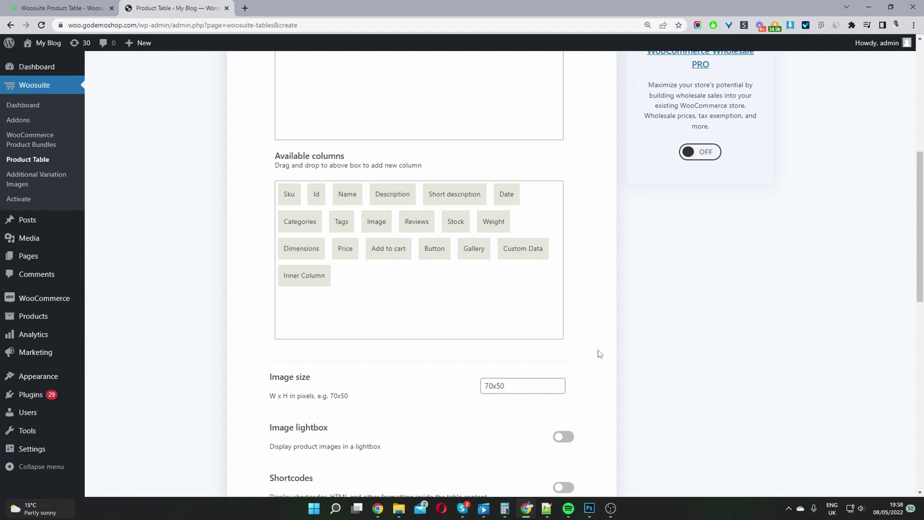
scroll(526, 295, up, 2)
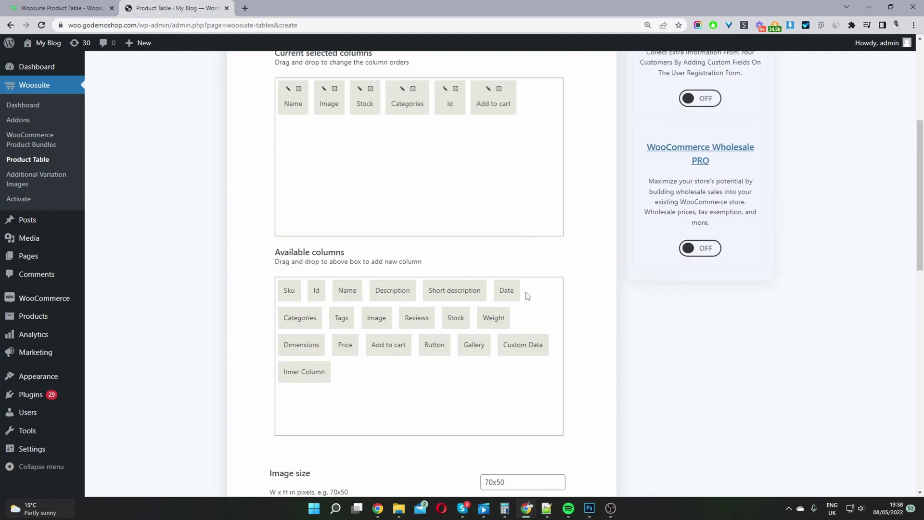
drag(526, 345, 474, 189)
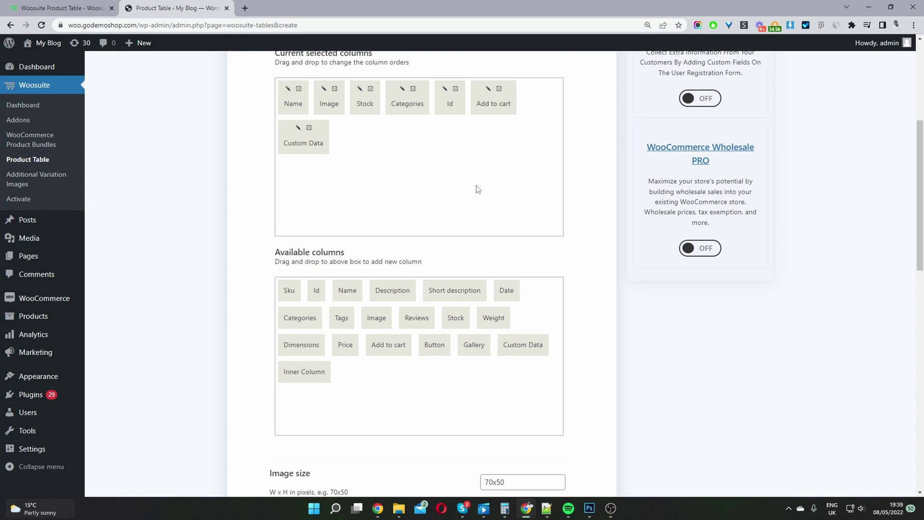
click(298, 128)
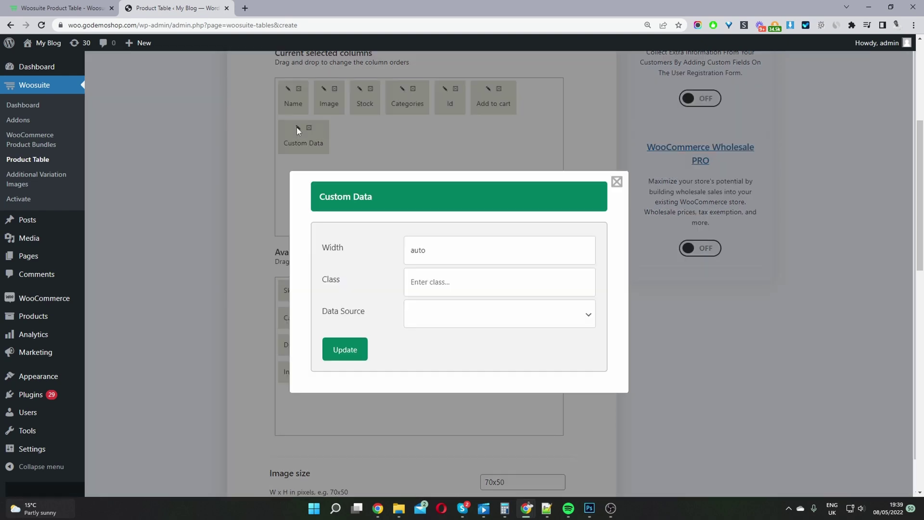
click(435, 317)
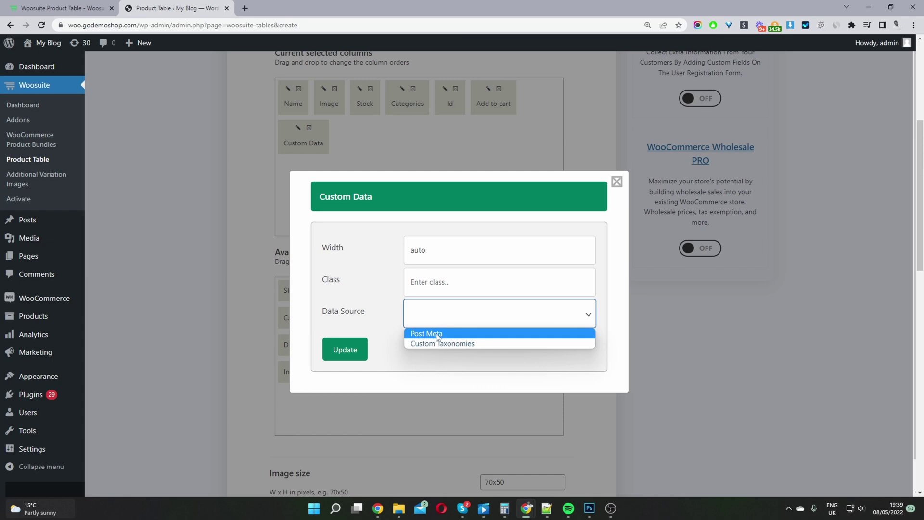
click(436, 334)
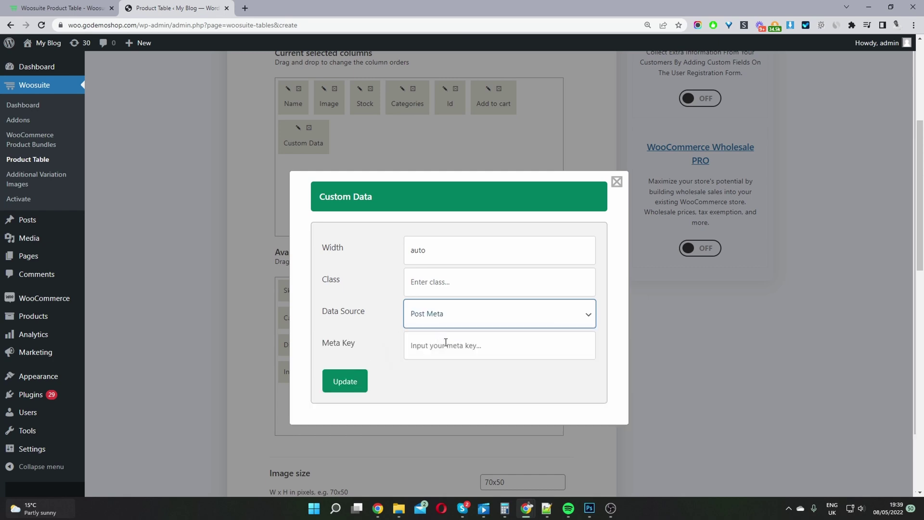
click(444, 352)
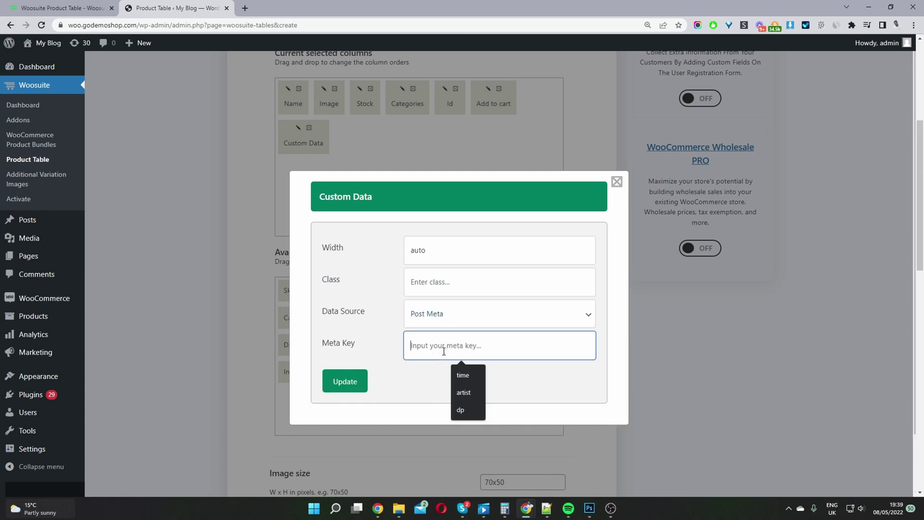
Try Custom Taxonomies as the Custom Data source, check the taxonomy choices, and discard the Custom Data column.
click(446, 324)
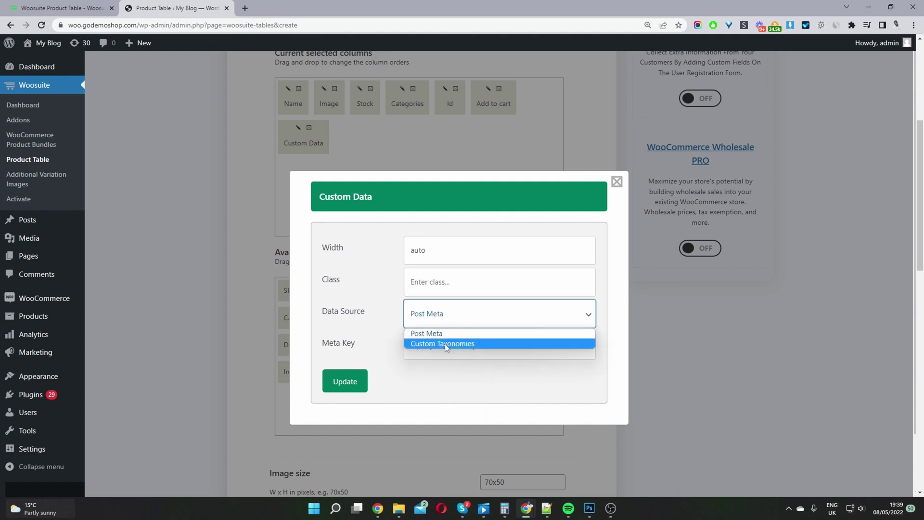
click(444, 342)
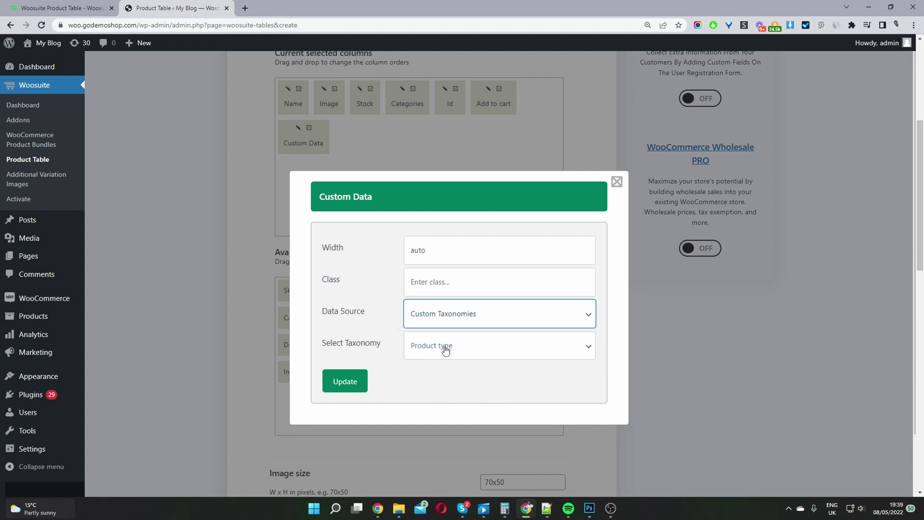
click(445, 350)
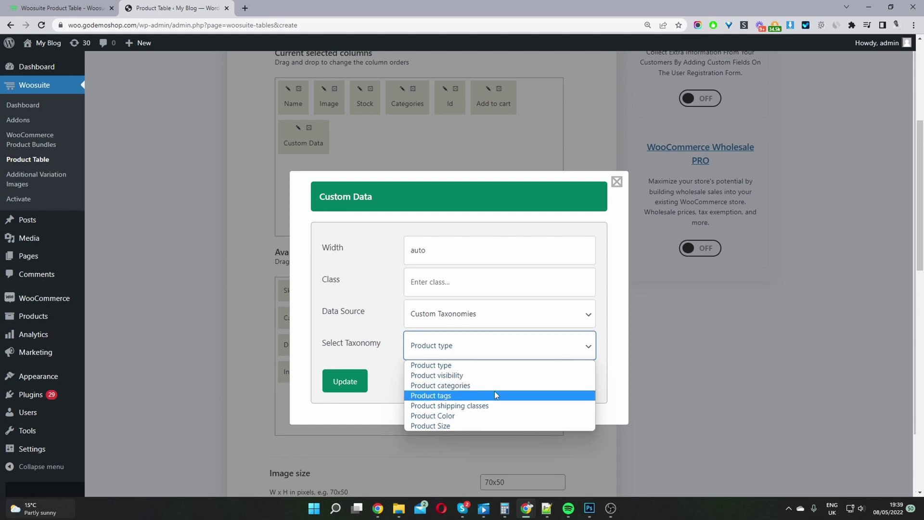
click(616, 182)
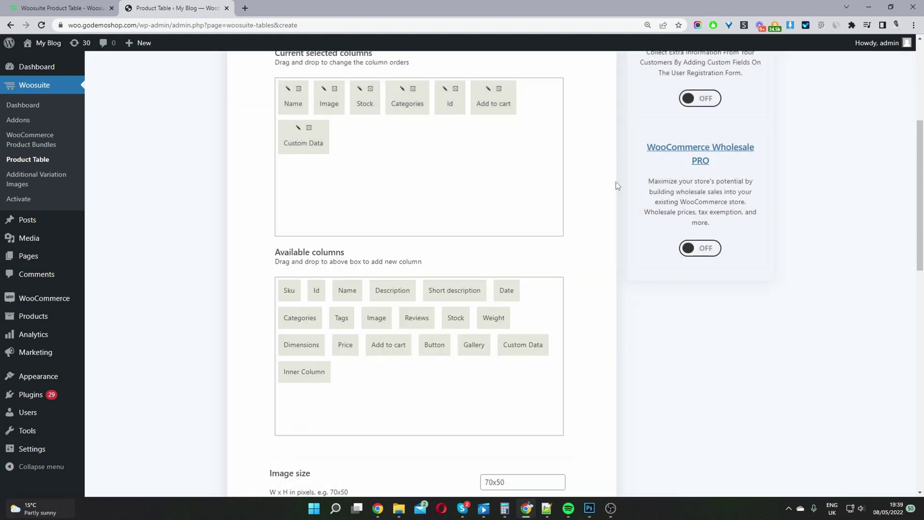
click(308, 128)
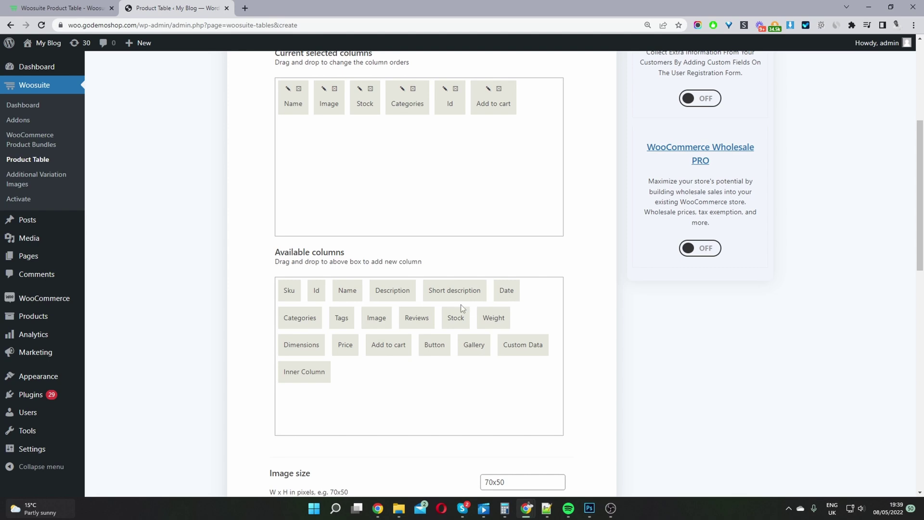
Add the Price column to the selected columns and move it ahead of Add to cart.
drag(345, 344, 390, 179)
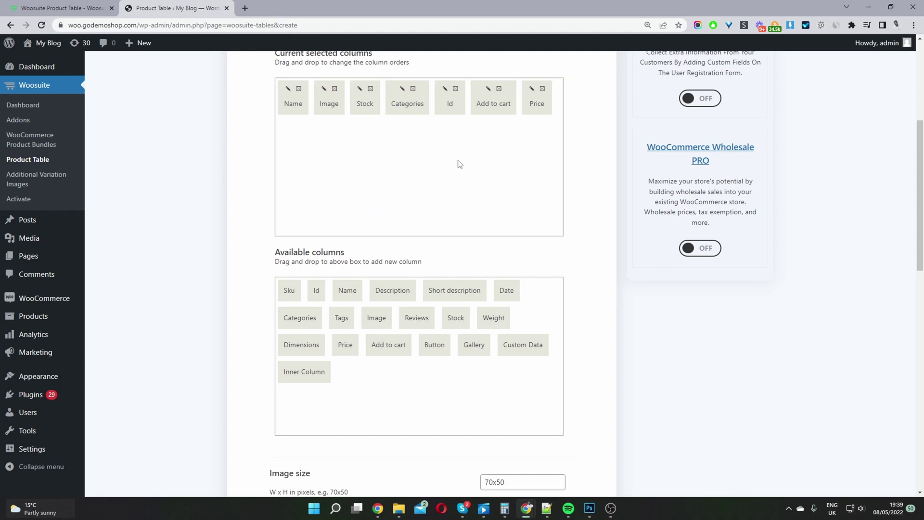
drag(536, 107, 477, 119)
Review the image, shortcode, description length and product link settings and the options for the Add to Cart icon and name.
scroll(636, 144, down, 7)
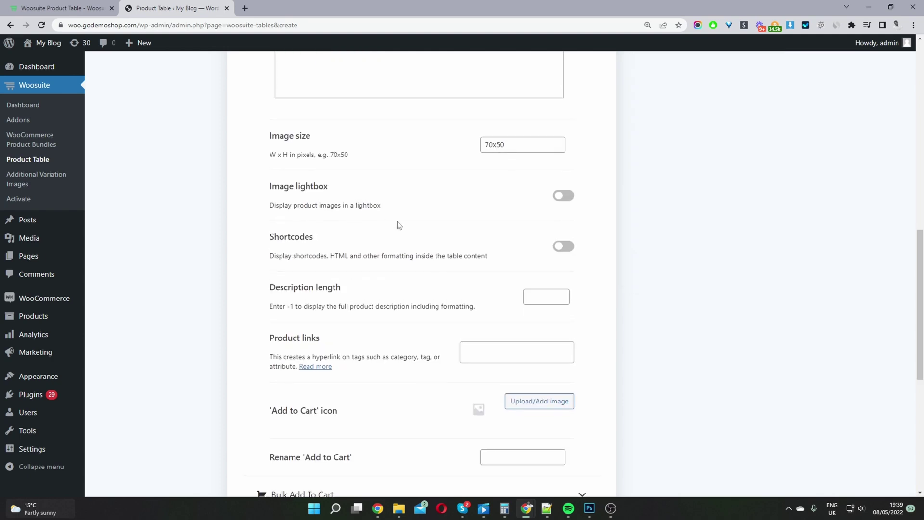
scroll(431, 238, down, 1)
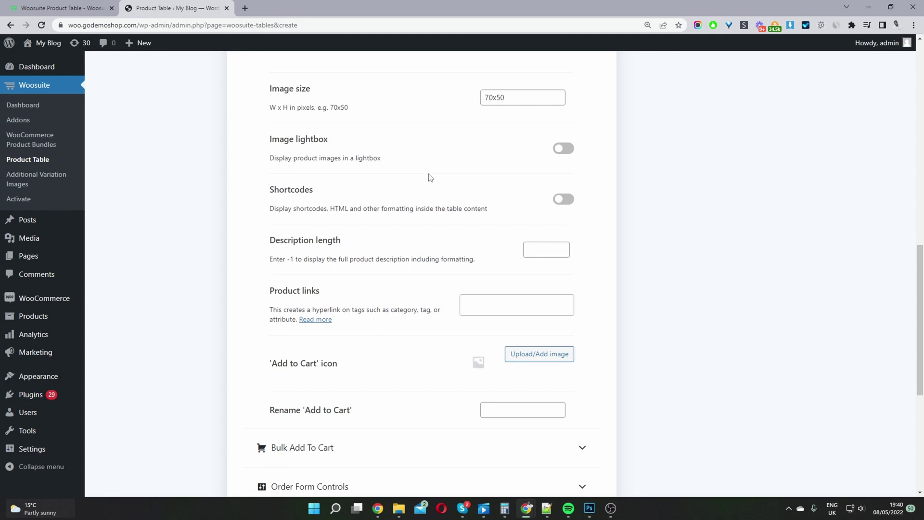
scroll(515, 233, down, 2)
scroll(634, 255, down, 3)
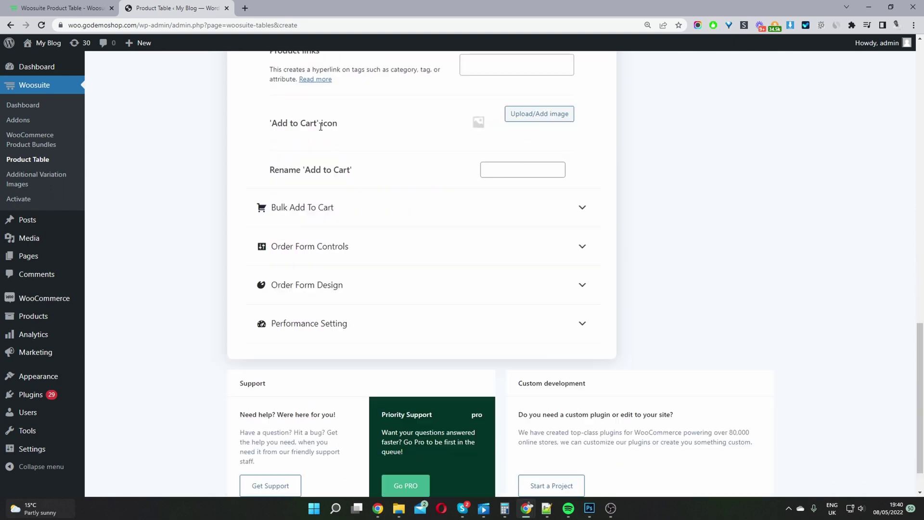
drag(322, 124, 358, 130)
click(490, 171)
click(744, 173)
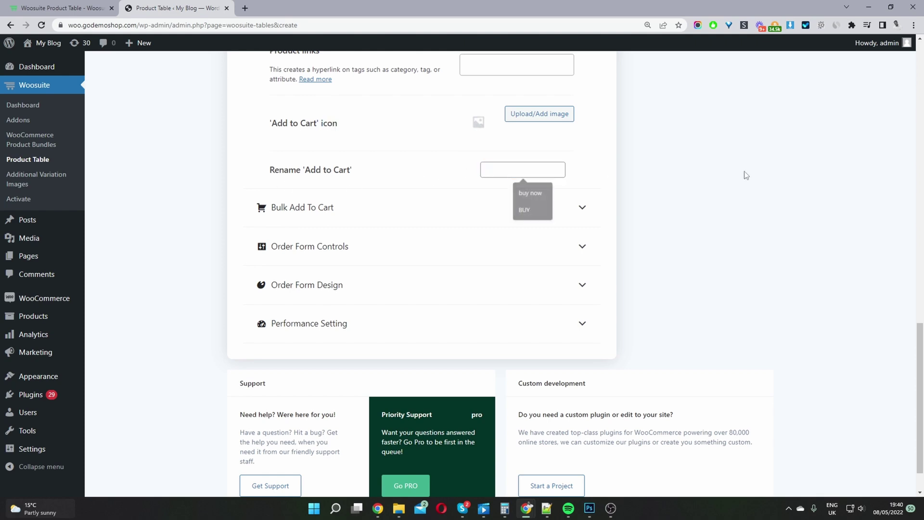
In the Bulk Add To Cart section, try the Button and checkbox display and set it back to Button only.
click(296, 208)
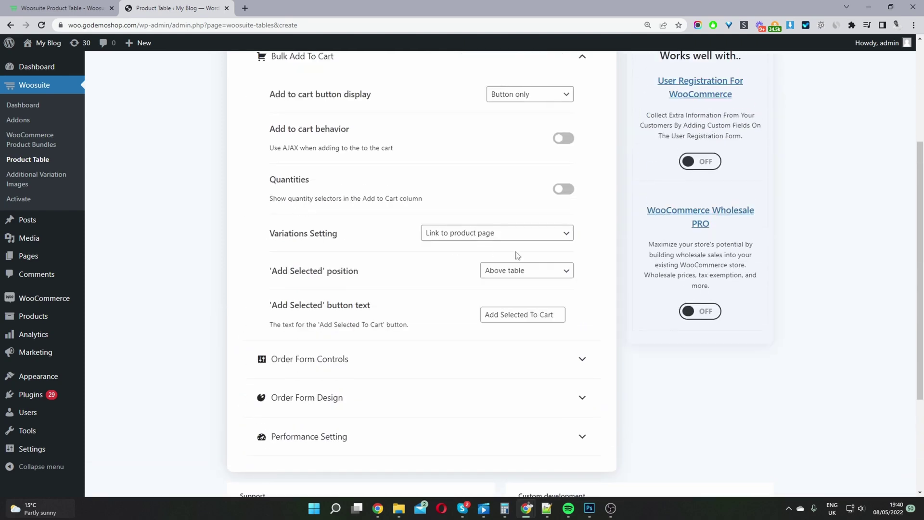
scroll(515, 253, up, 1)
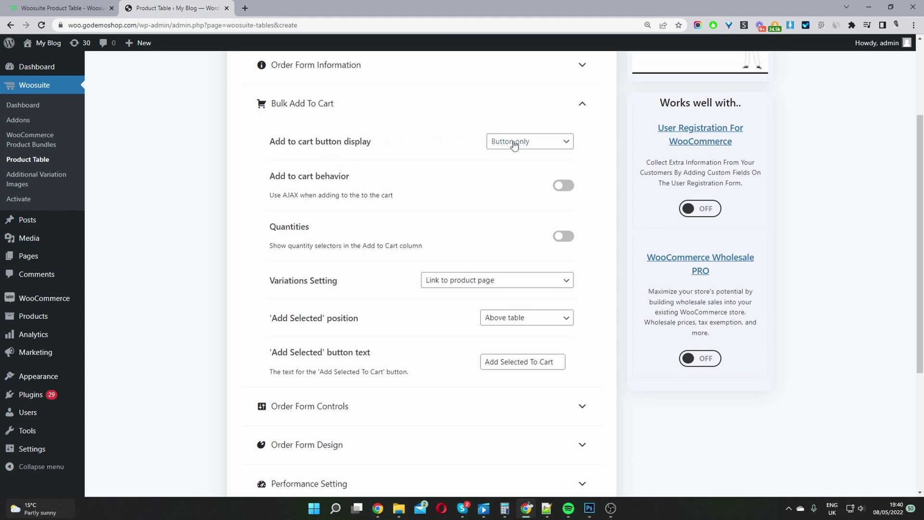
click(513, 143)
click(525, 174)
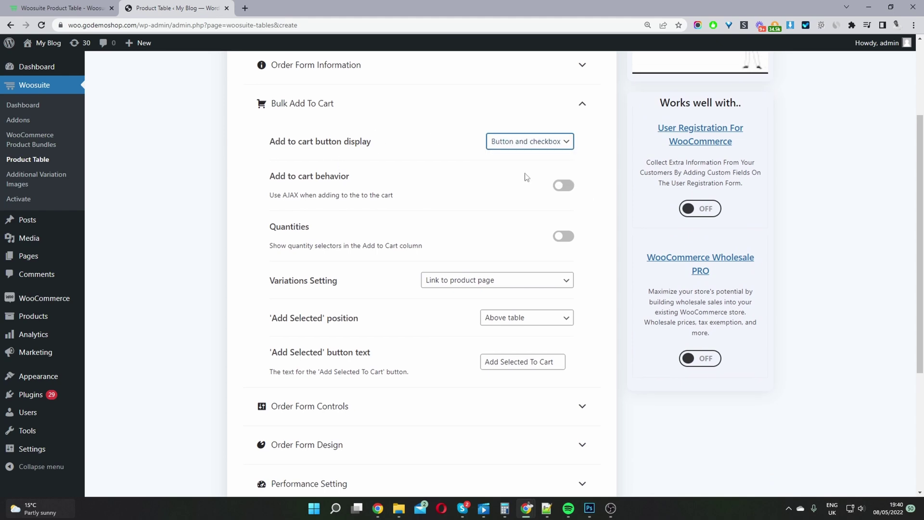
click(517, 142)
click(518, 155)
Enable AJAX add to cart and quantity selectors, and set the Variations Setting to Dropdown lists in add to cart column.
click(563, 183)
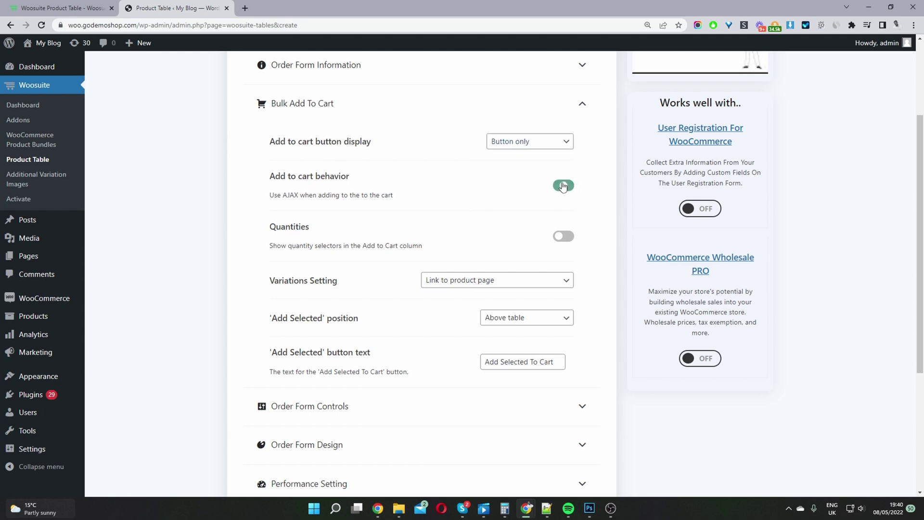
click(562, 237)
drag(275, 277, 329, 281)
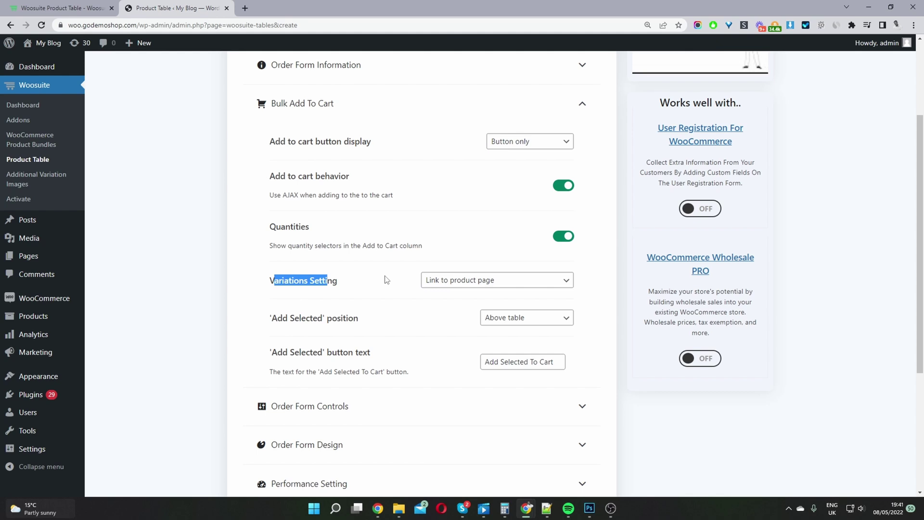
click(450, 281)
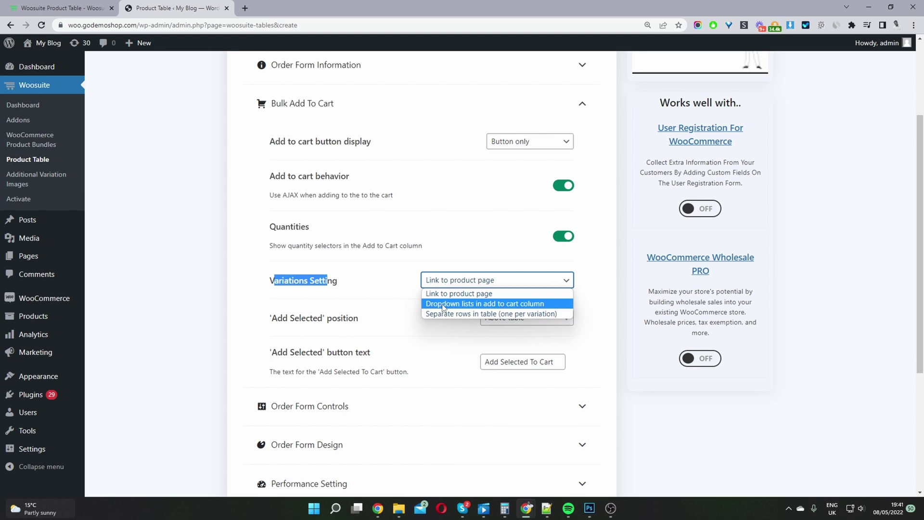
click(443, 306)
click(392, 311)
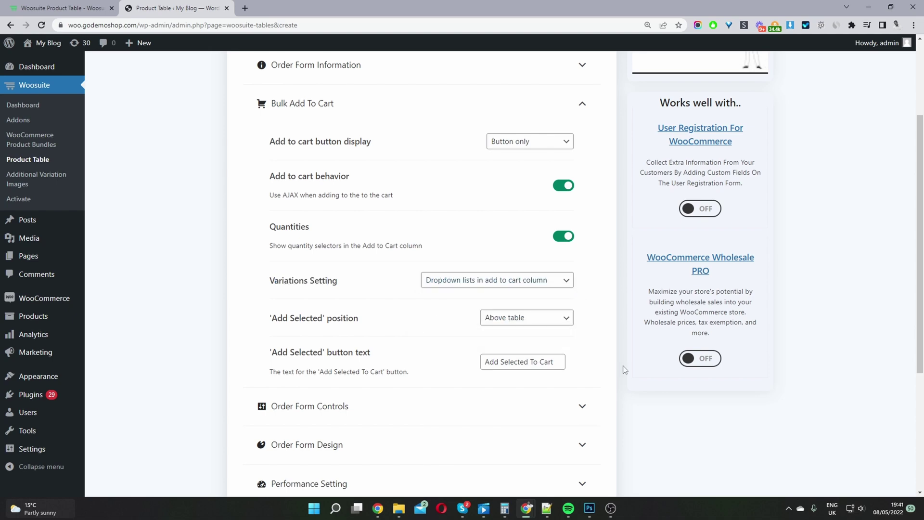
In Order Form Controls, add a product condition rule of type Categories with compare IN and value Clothing.
scroll(296, 209, down, 5)
click(295, 200)
scroll(553, 244, down, 2)
scroll(551, 247, up, 3)
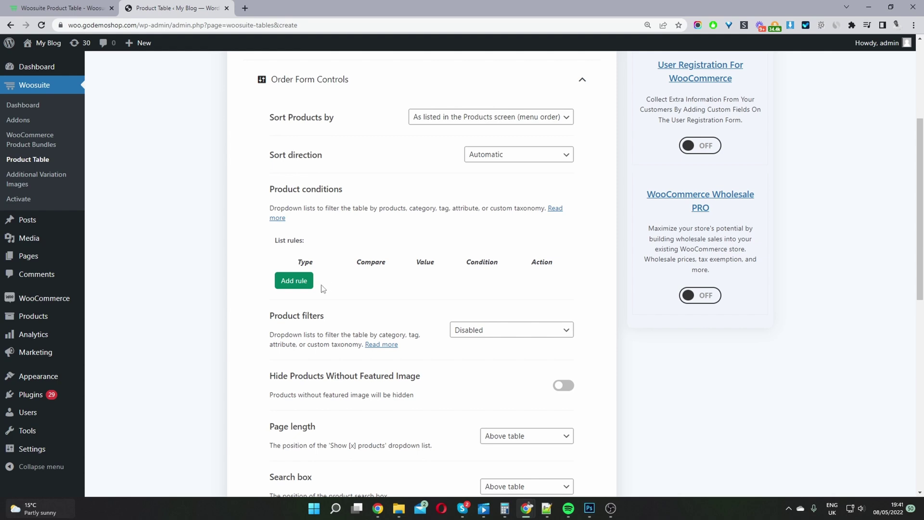
click(305, 284)
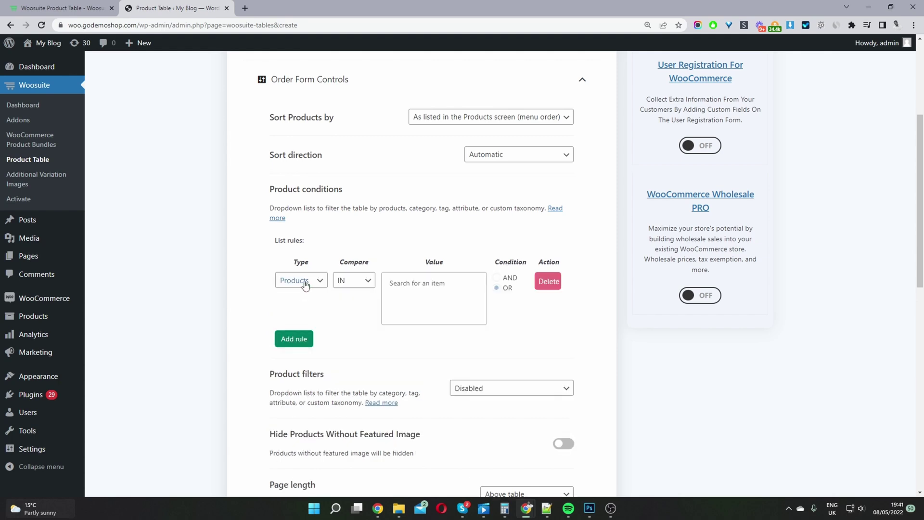
click(419, 282)
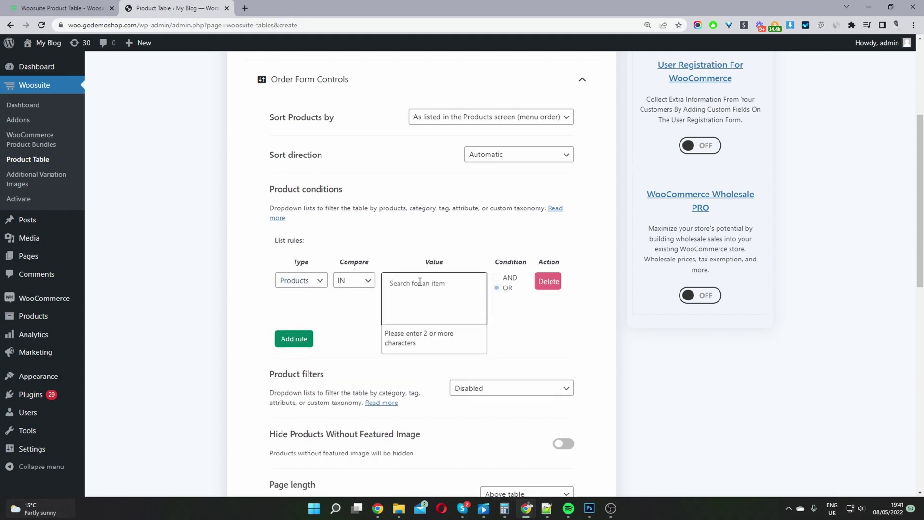
click(313, 281)
click(444, 301)
click(324, 281)
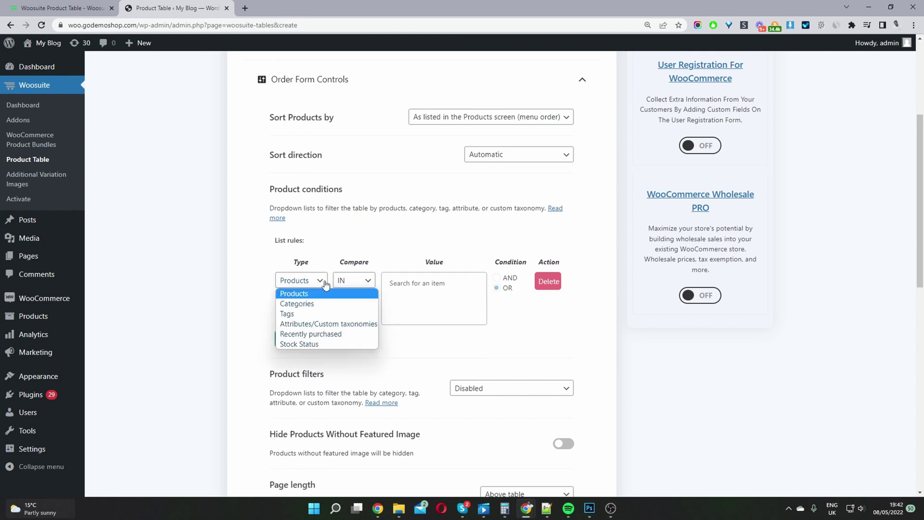
click(308, 306)
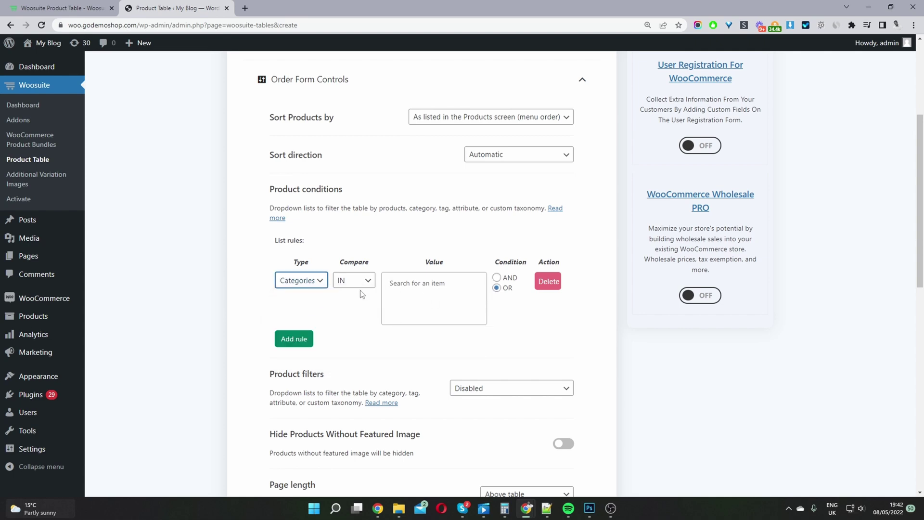
click(397, 288)
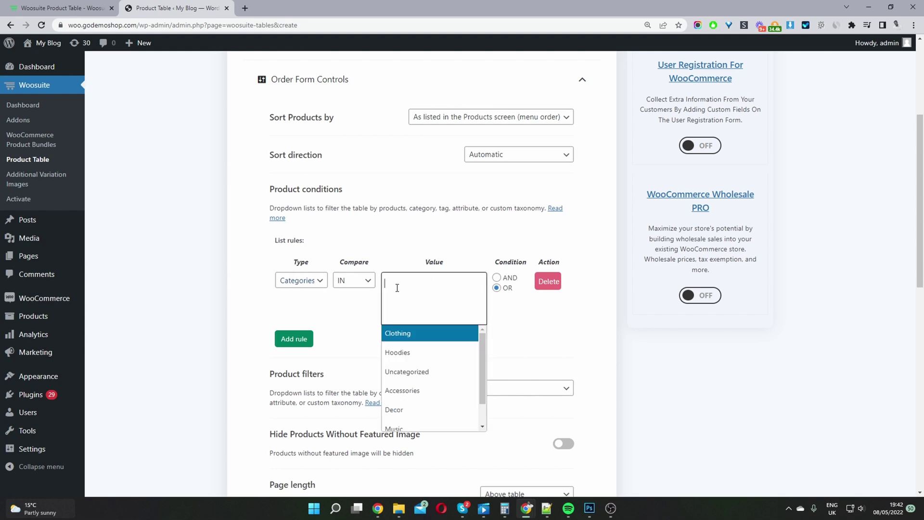
click(427, 342)
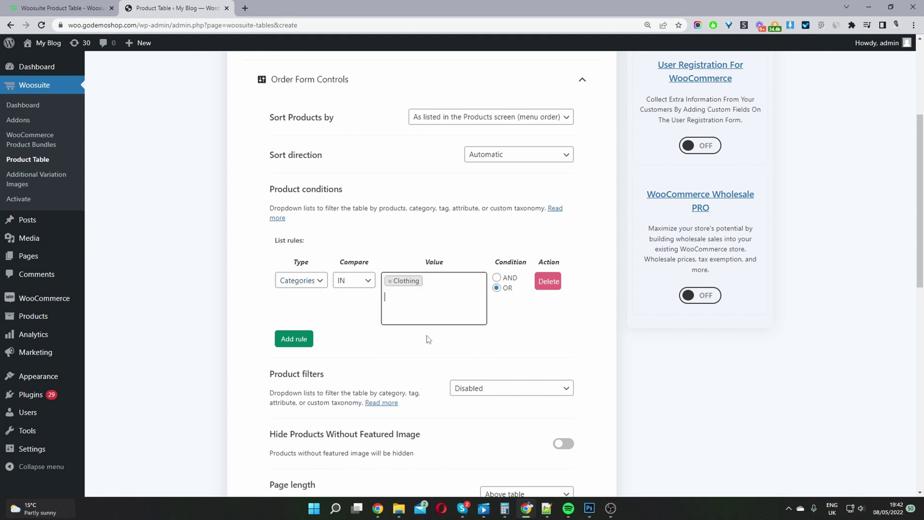
Try a second product condition rule of type Tags, review the other rule types and delete the rule.
click(293, 339)
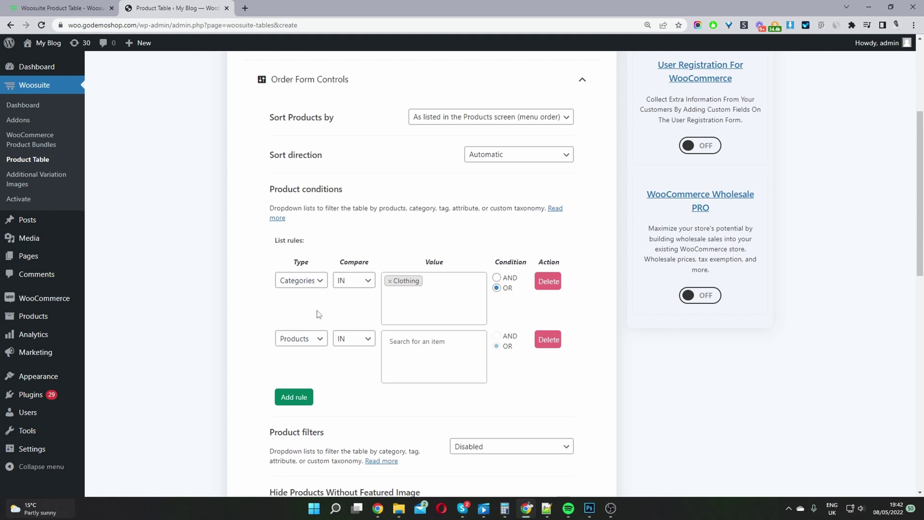
click(314, 337)
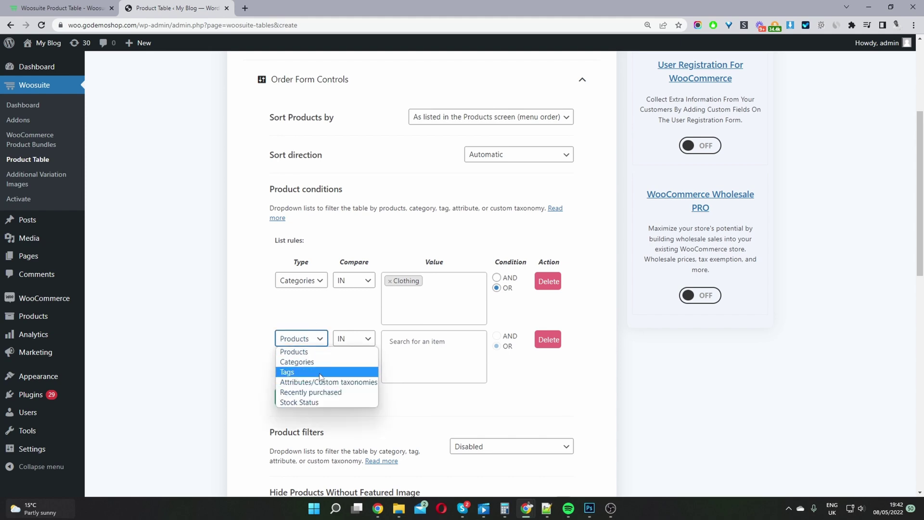
click(308, 372)
click(415, 345)
click(416, 343)
click(415, 339)
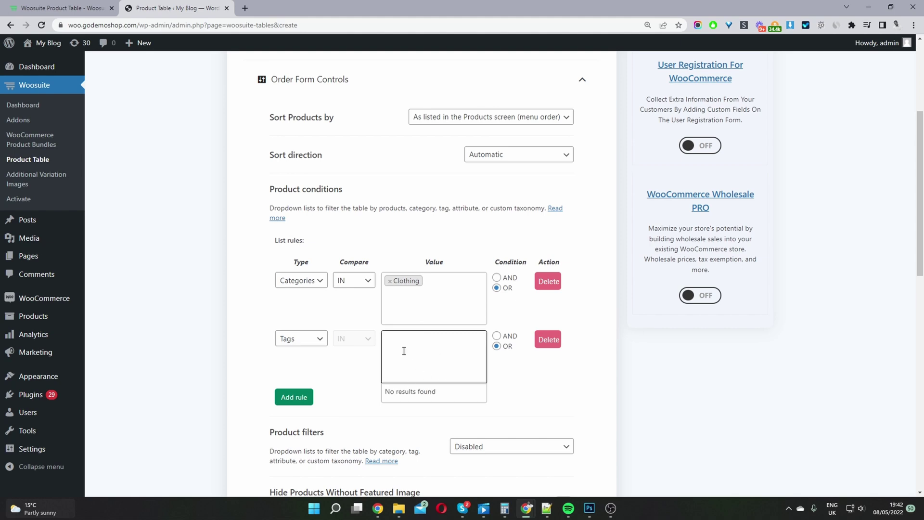
click(301, 341)
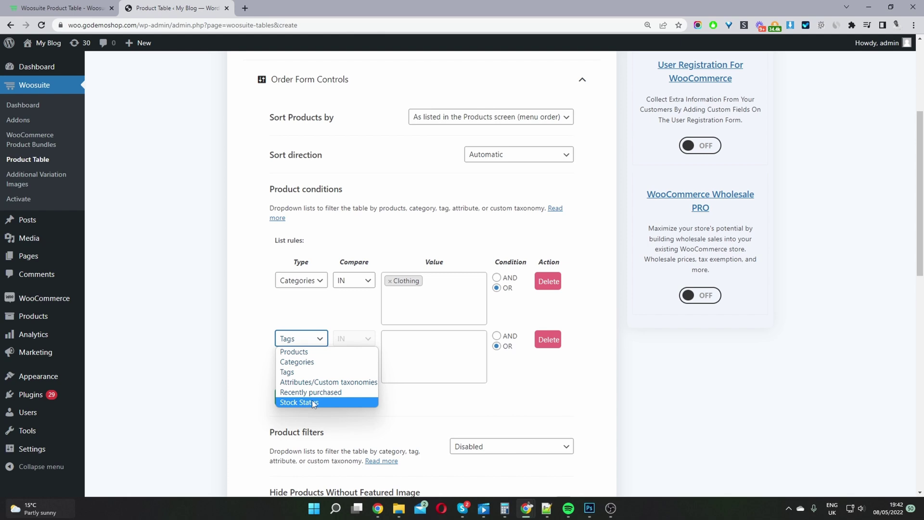
click(548, 339)
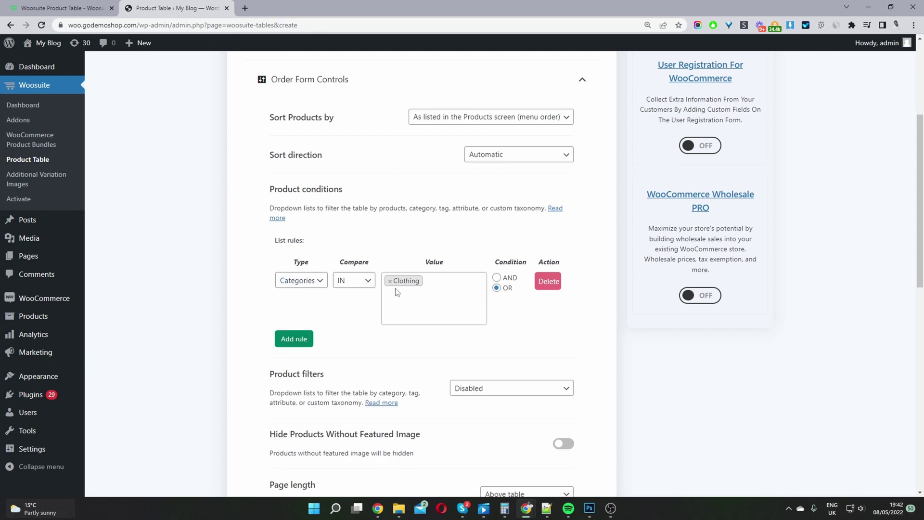
Set Product filters to Custom and enter "categories,sale" as the custom filters.
scroll(332, 233, down, 3)
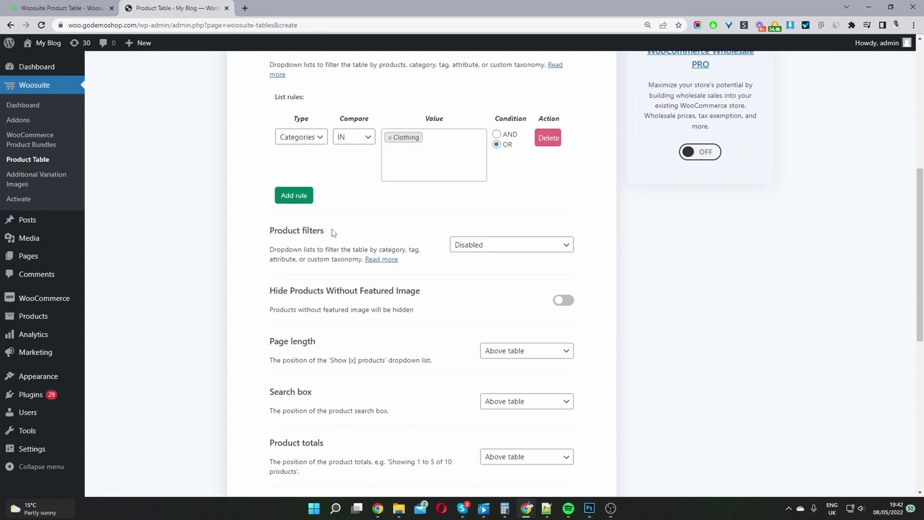
drag(326, 234, 283, 232)
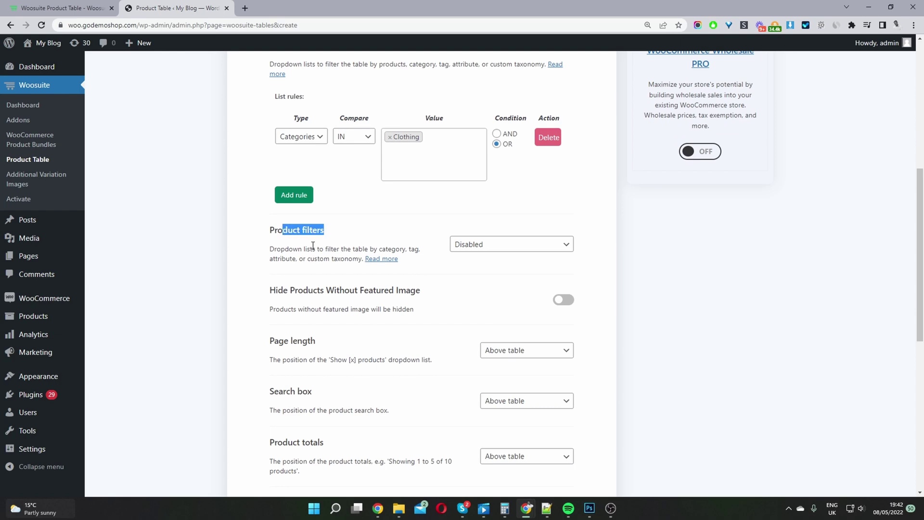
click(480, 250)
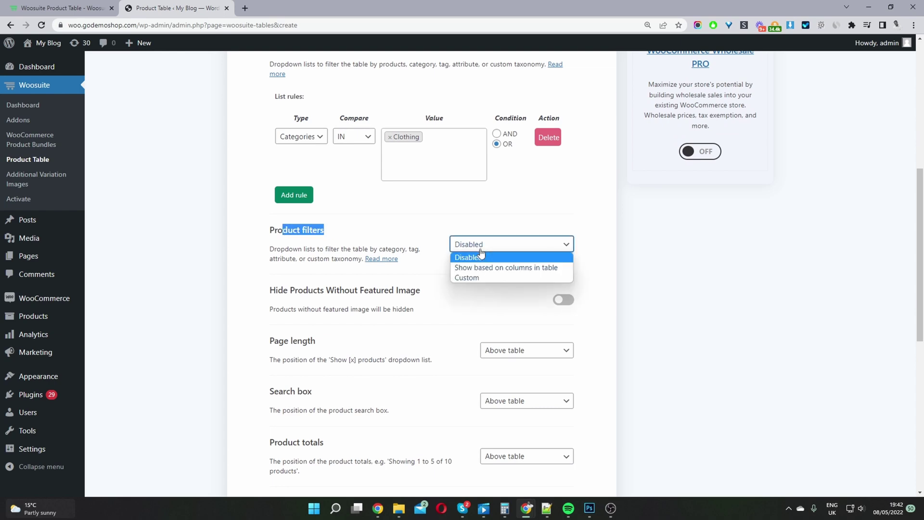
click(480, 277)
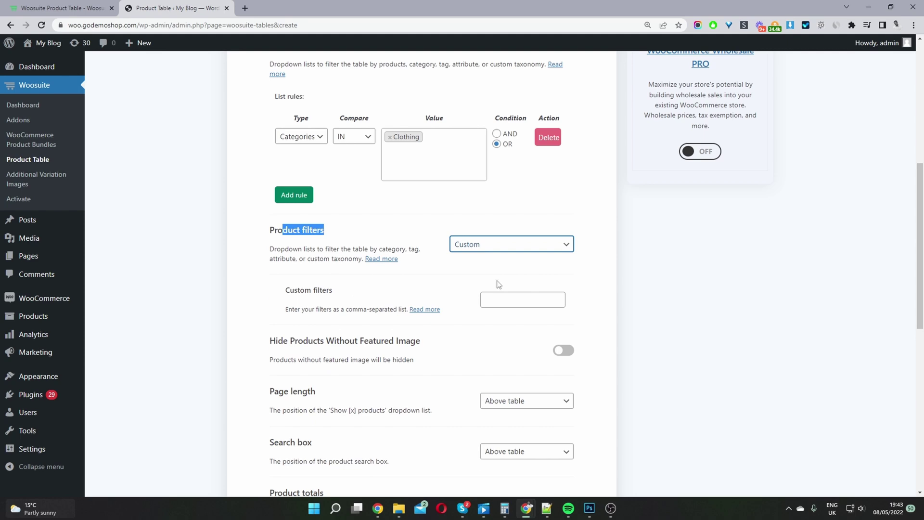
click(500, 297)
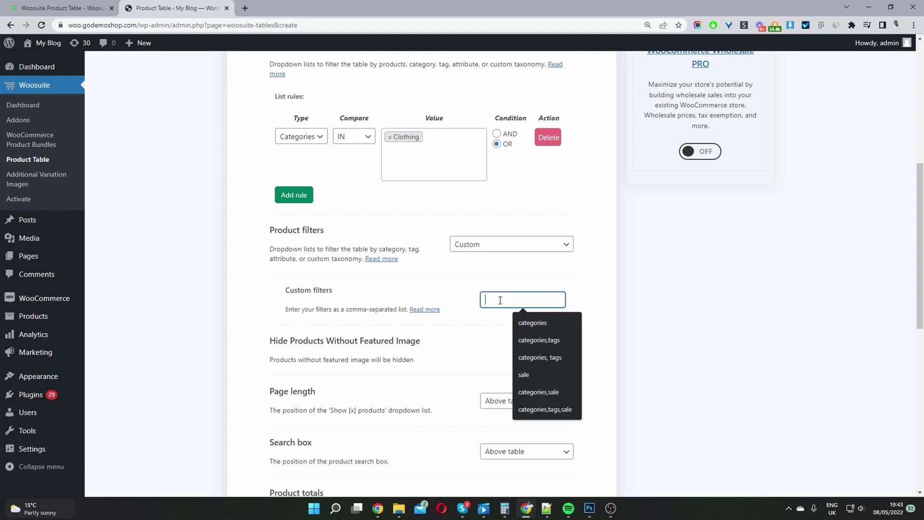
click(547, 344)
key(BackSpace)
key(BackSpace)
key(BackSpace)
key(BackSpace)
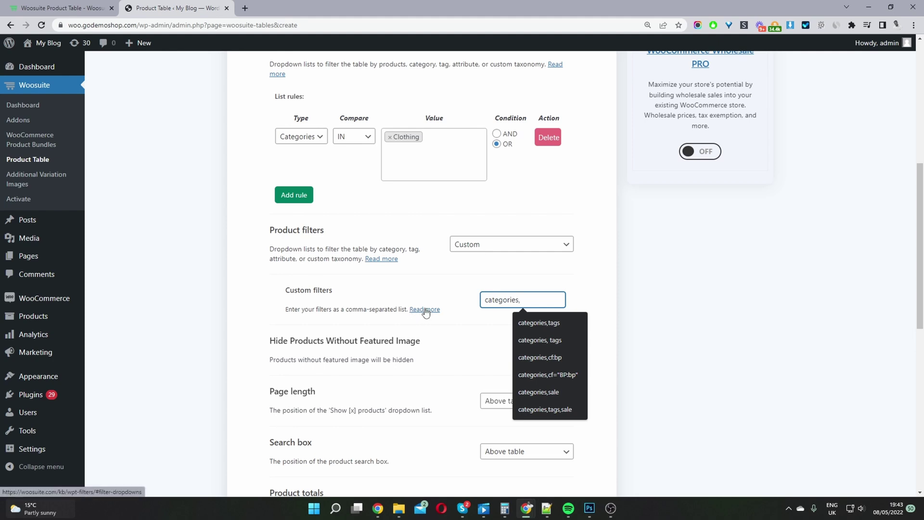
click(538, 391)
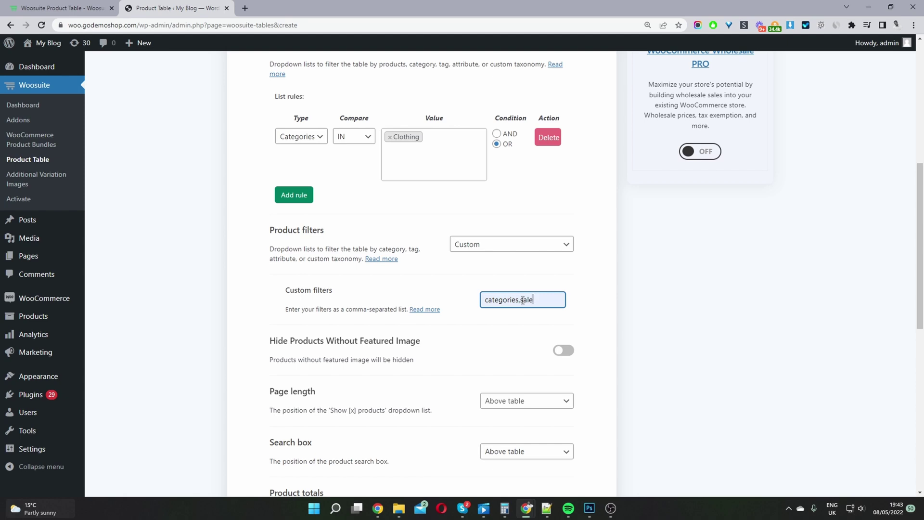
Try the Hide Products Without Featured Image option and turn it back off.
scroll(413, 306, down, 2)
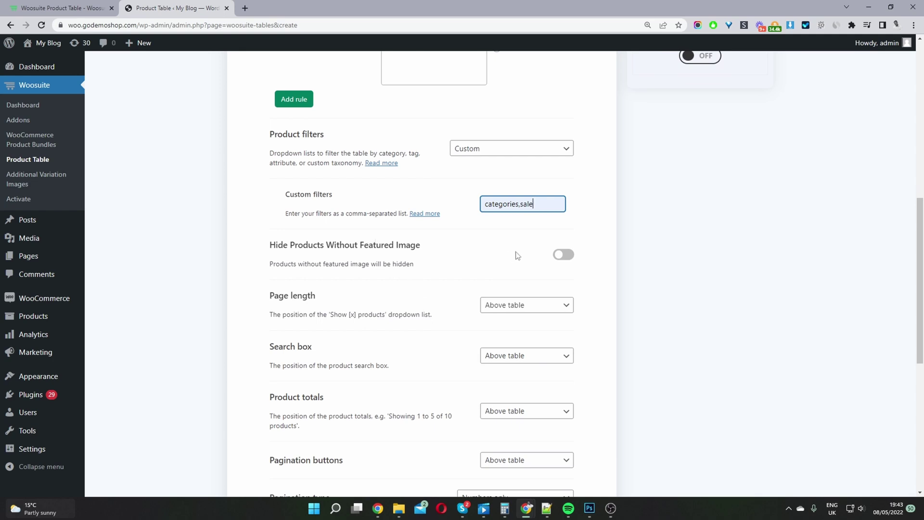
click(560, 255)
click(560, 255)
In the Order Form Design section, try the Enable Custom CSS option and switch it back off.
scroll(501, 248, down, 5)
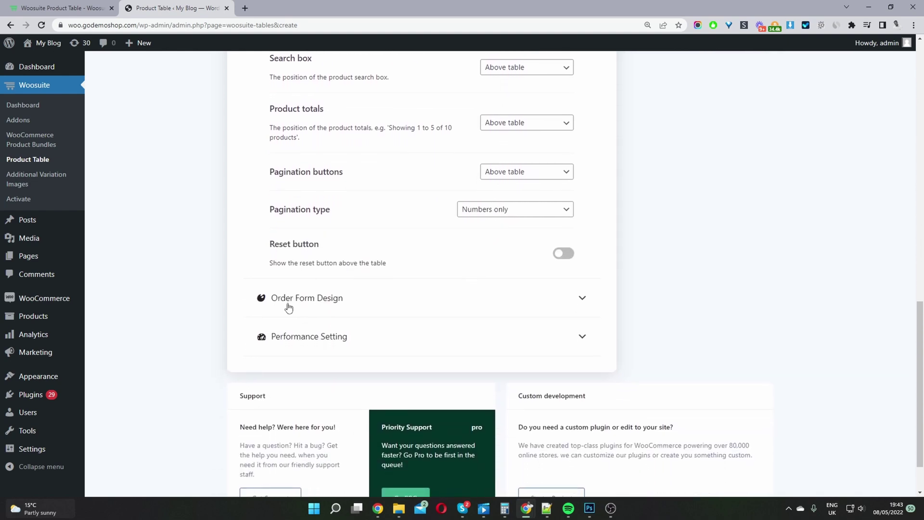
click(290, 301)
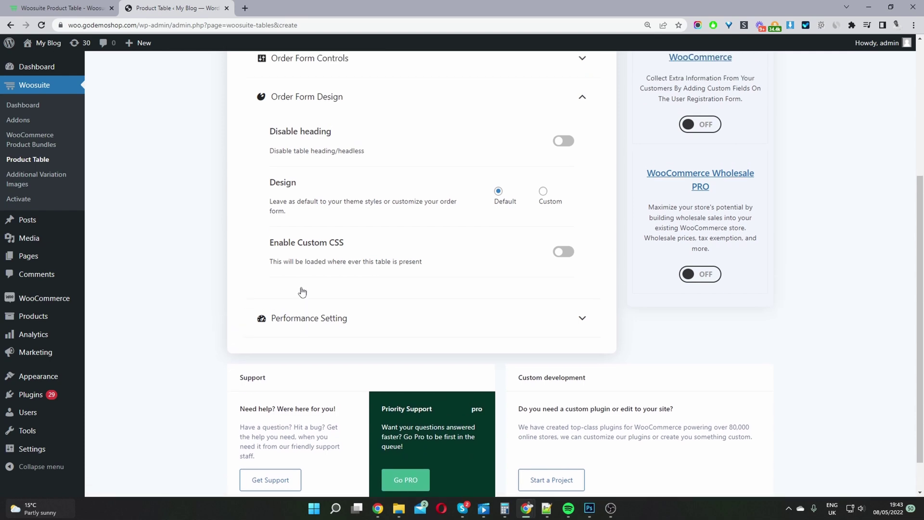
scroll(302, 292, up, 2)
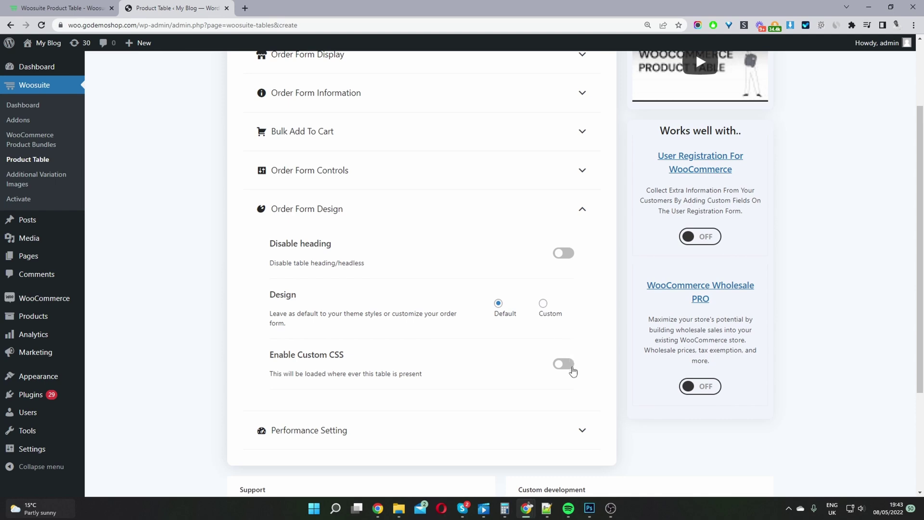
click(572, 370)
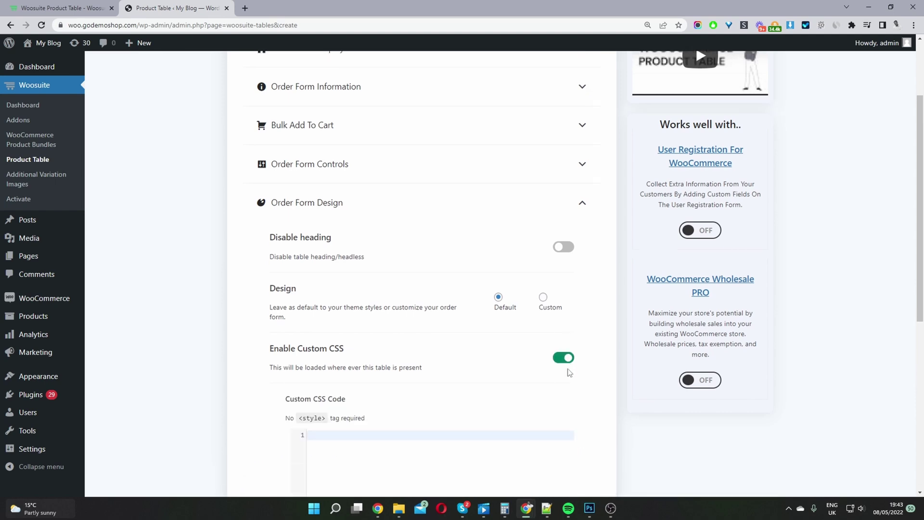
scroll(382, 462, down, 2)
click(563, 274)
click(564, 273)
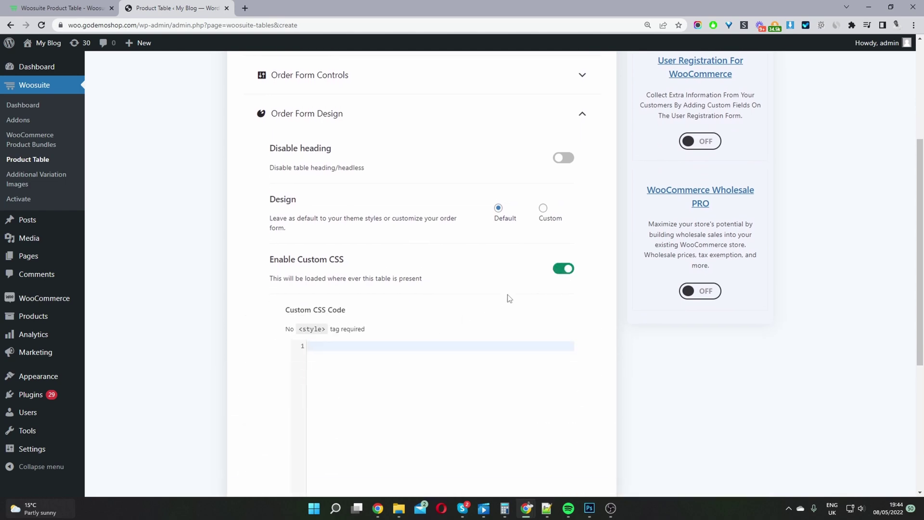
click(560, 269)
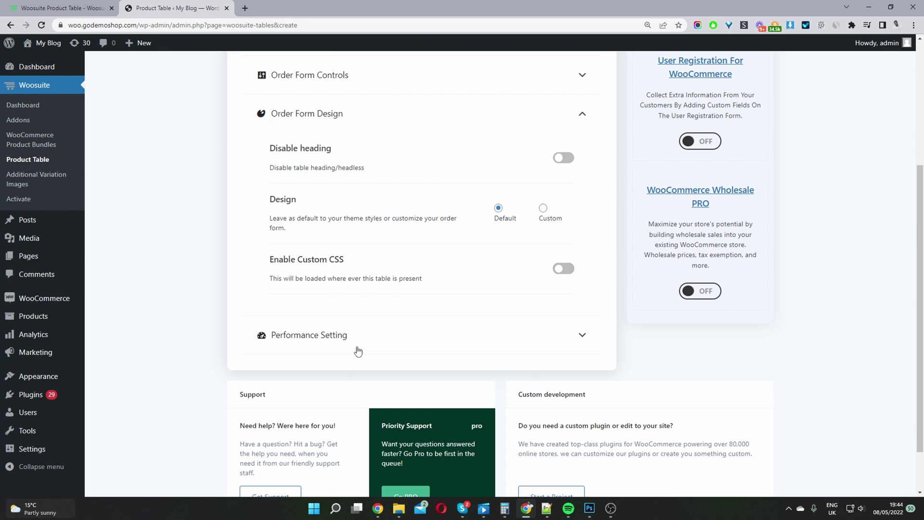
Review the Performance Setting options and save the product table.
click(358, 352)
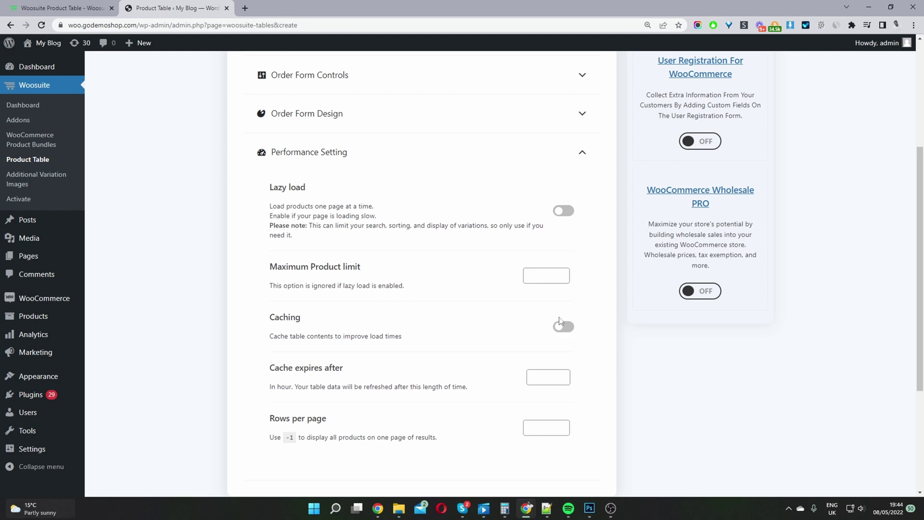
scroll(560, 320, up, 4)
click(737, 70)
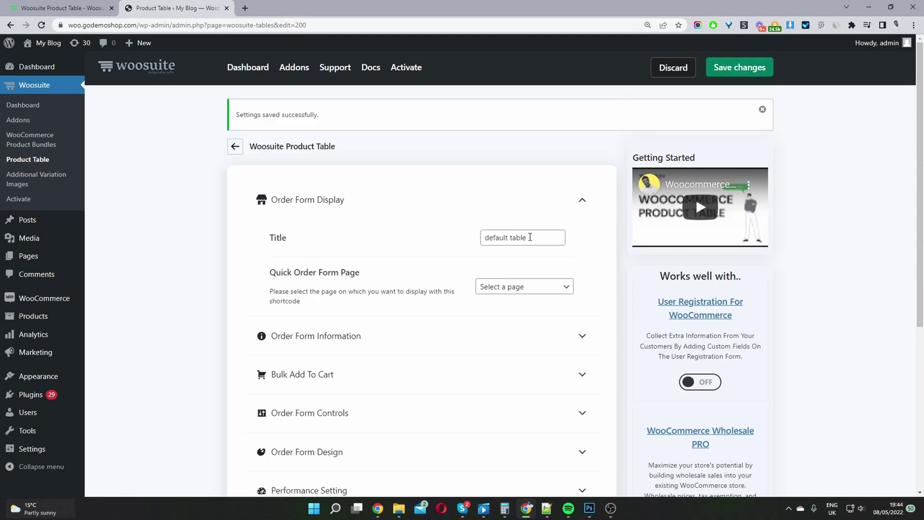
Return to the list of product tables and copy the shortcode of "default table".
drag(531, 238, 471, 238)
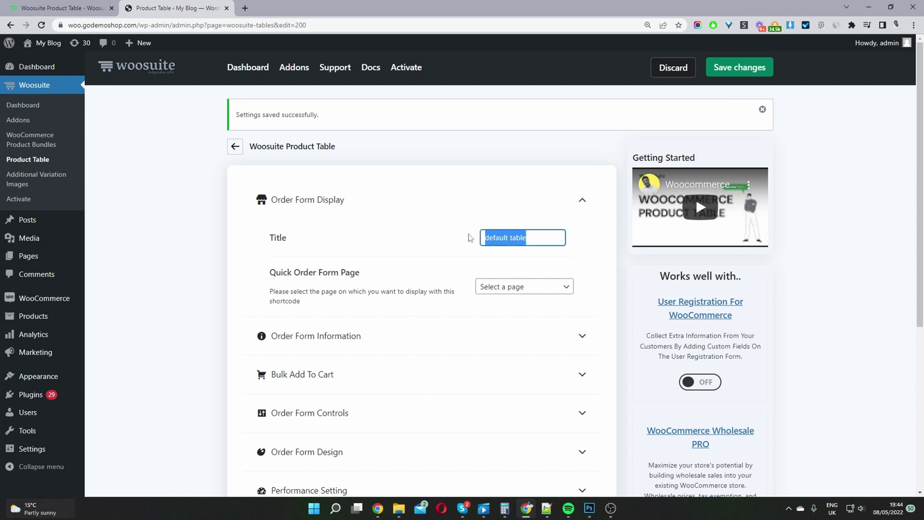
click(236, 149)
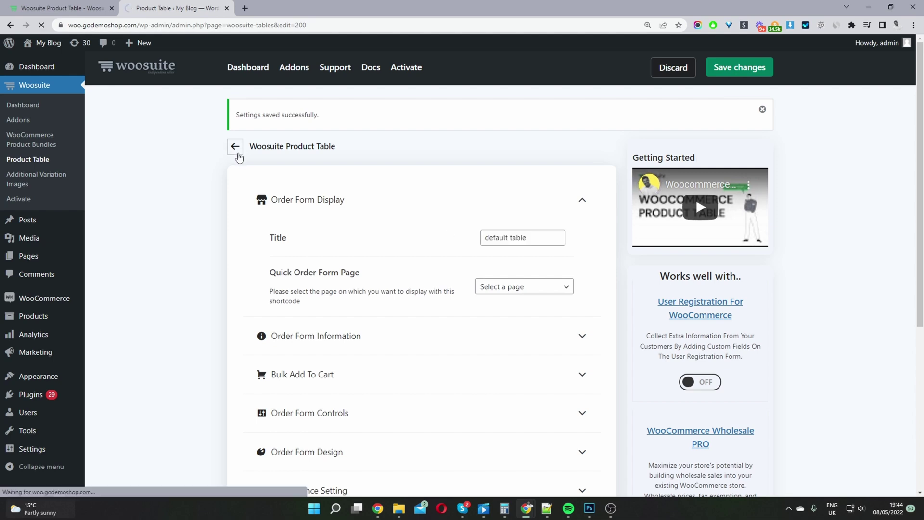
scroll(310, 255, down, 3)
drag(325, 258, 269, 249)
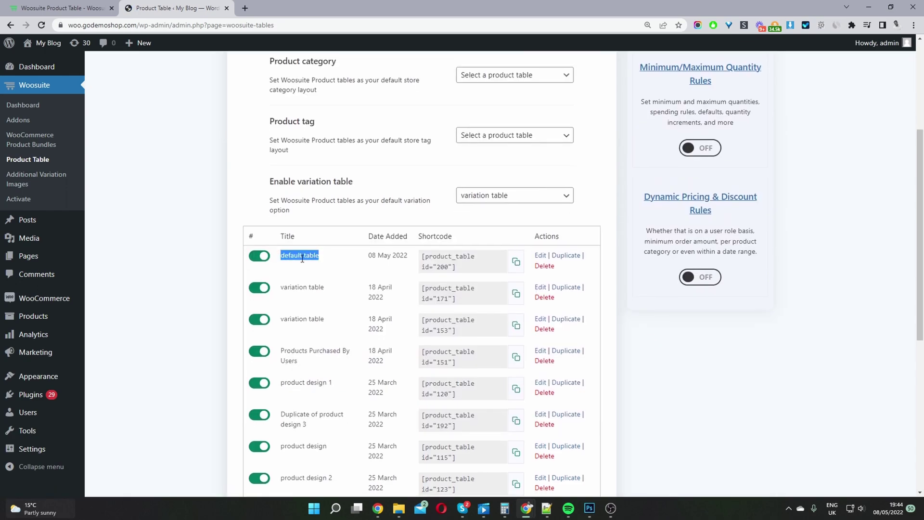
click(516, 262)
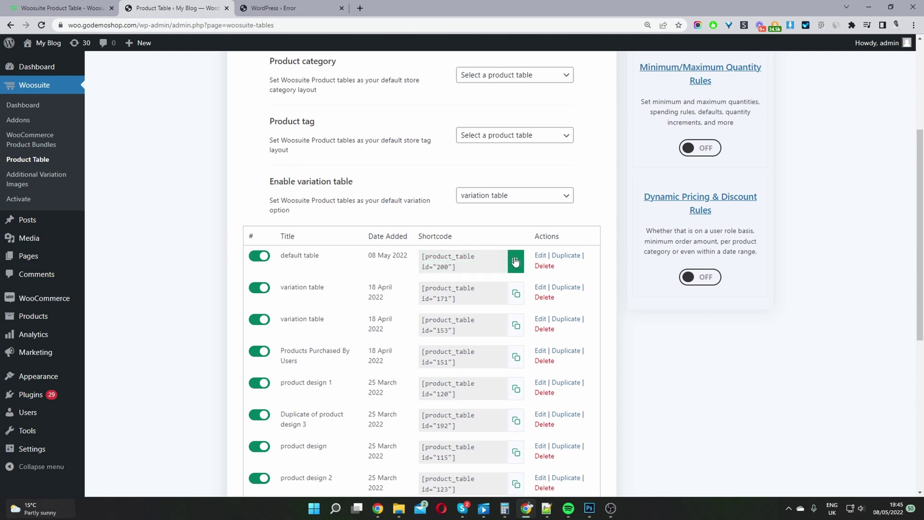
Switch to the new WordPress page, title it "Order form" and start a paragraph block below the title.
key(ctrl+Tab)
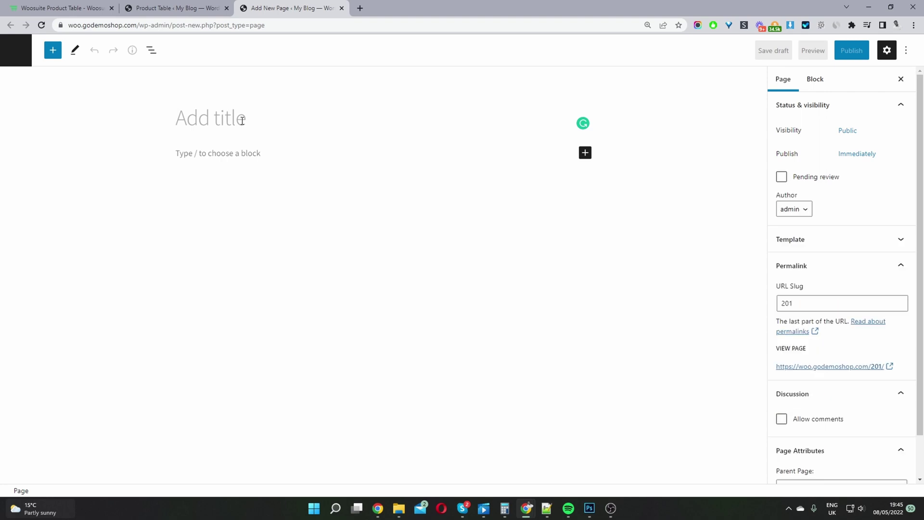
text(Order f)
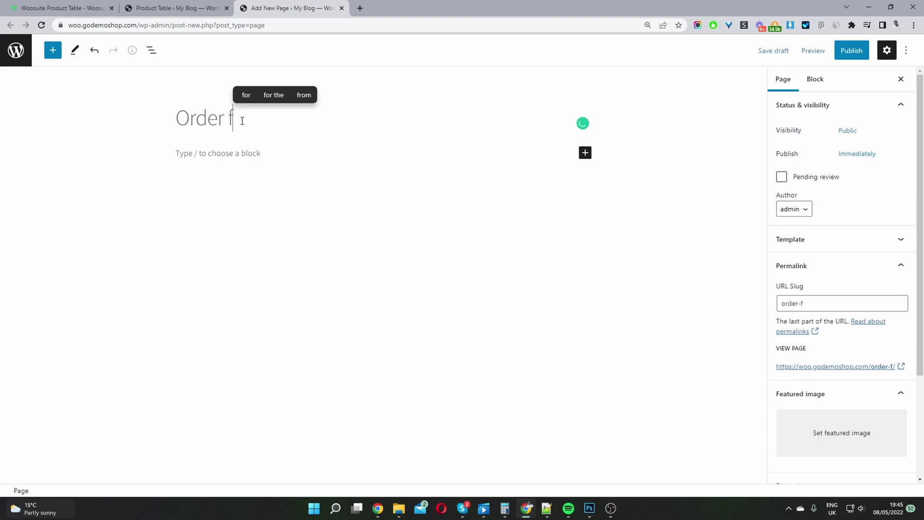
text(orm)
click(551, 154)
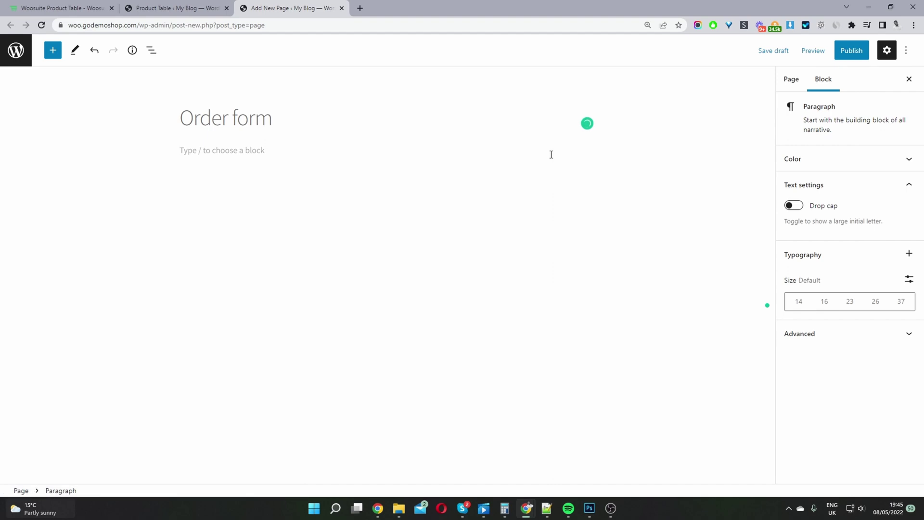
Insert the shortcode [product_table id="200"] below the "Order form" title and publish the page.
key(ctrl+v)
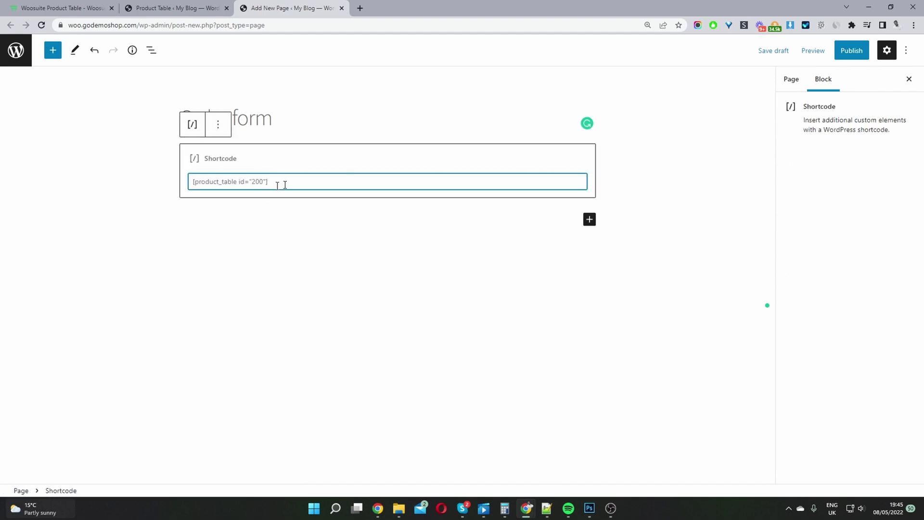
click(849, 52)
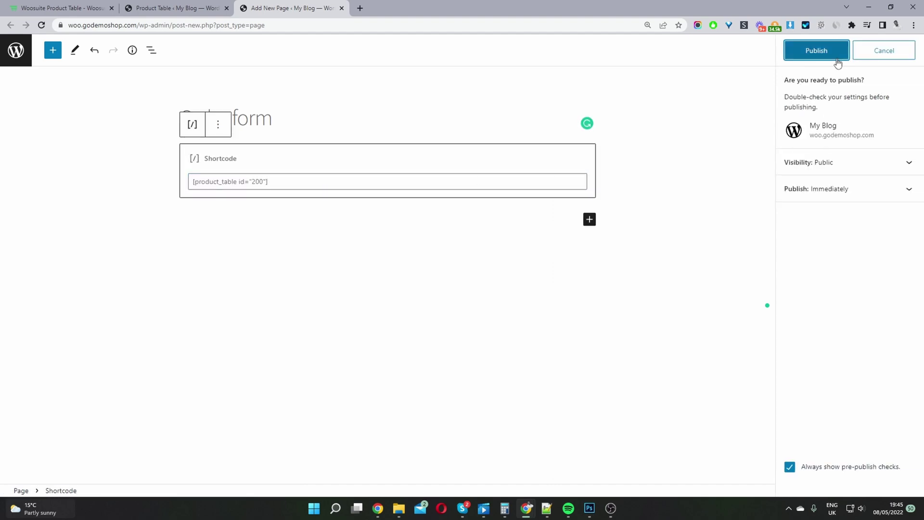
click(837, 57)
View the published page, look through its category filter options, and try the "Show only products on sale" filter on and off.
click(818, 167)
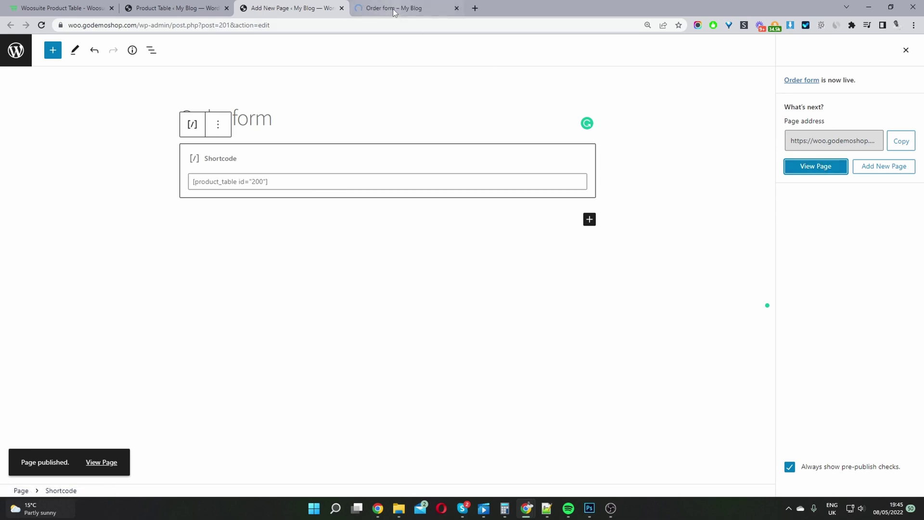
click(393, 8)
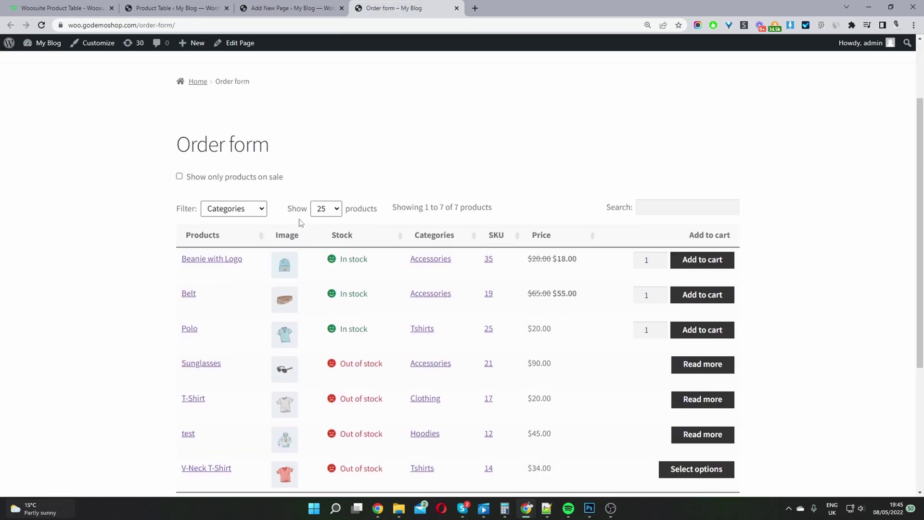
click(226, 210)
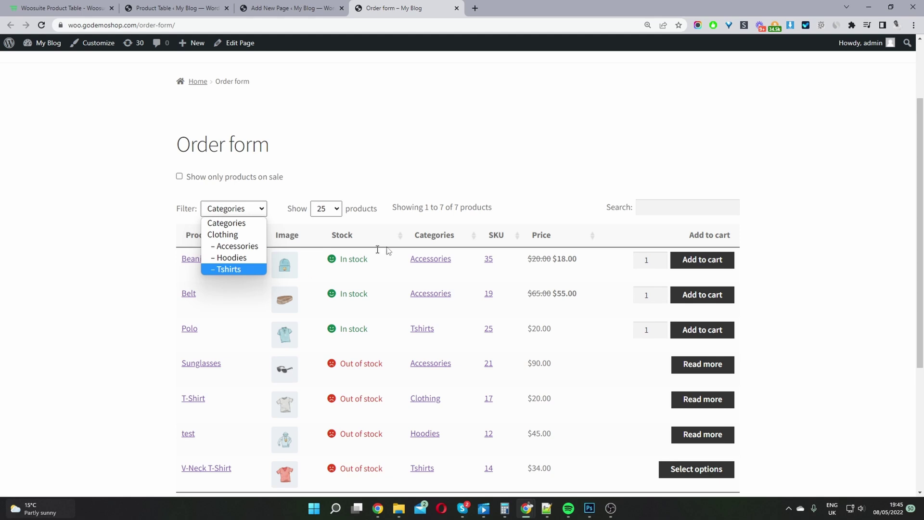
click(409, 166)
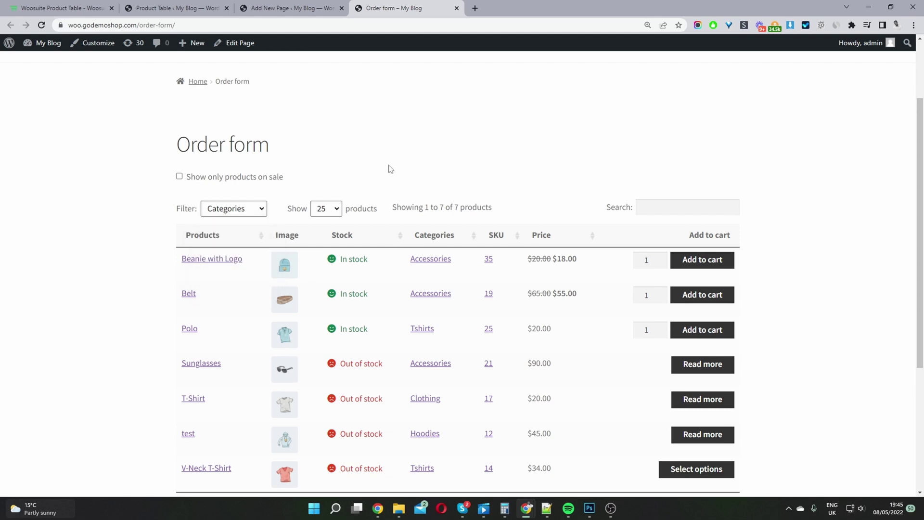
click(197, 179)
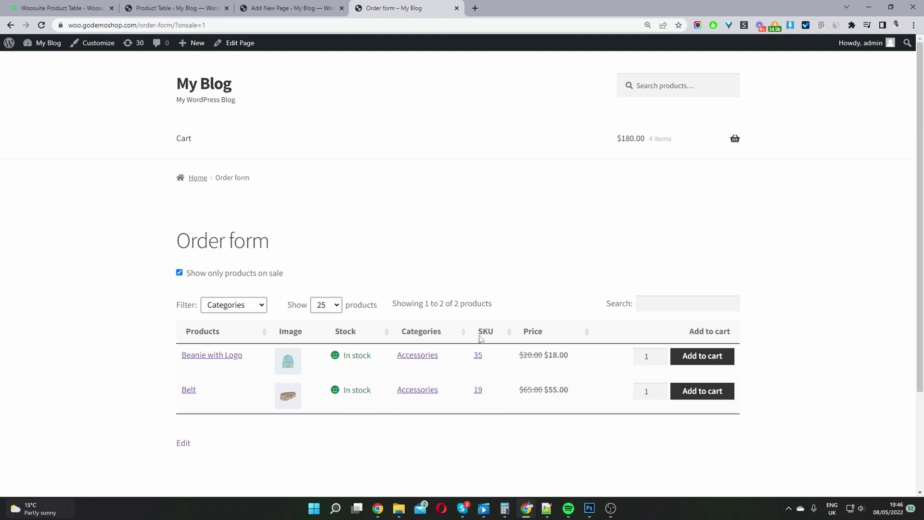
click(179, 273)
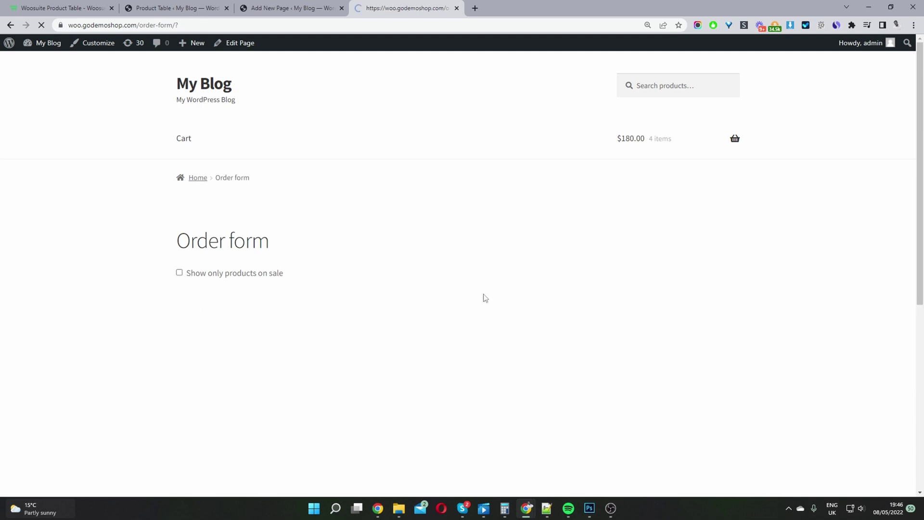
Try the table's category filter with Hoodies and Accessories, and reset it to Categories.
click(236, 306)
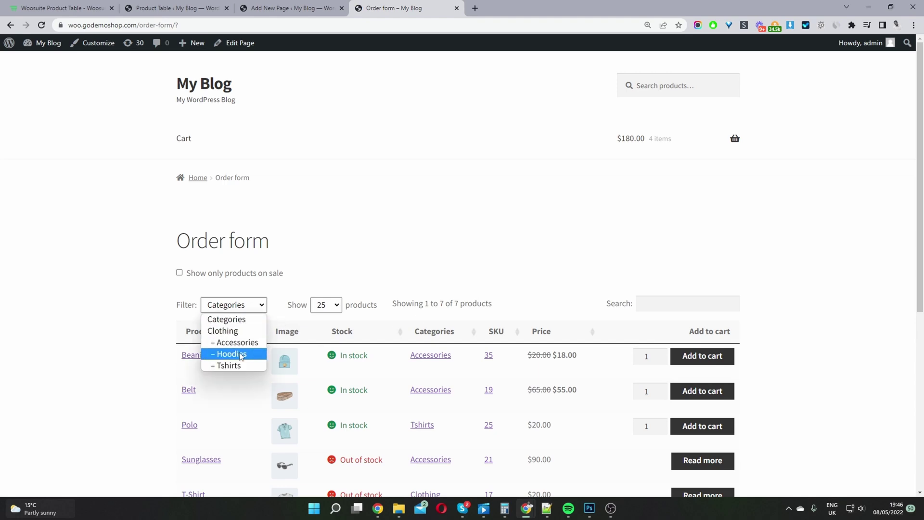
click(232, 354)
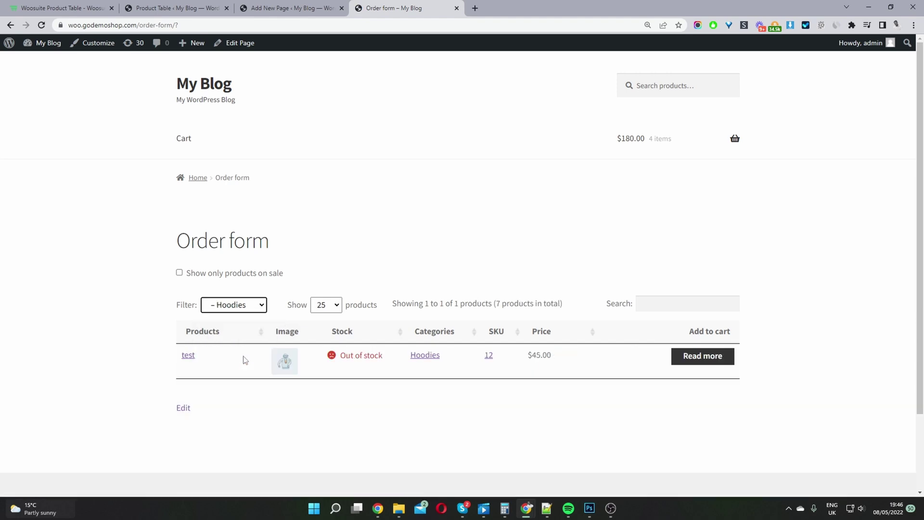
click(234, 305)
click(238, 342)
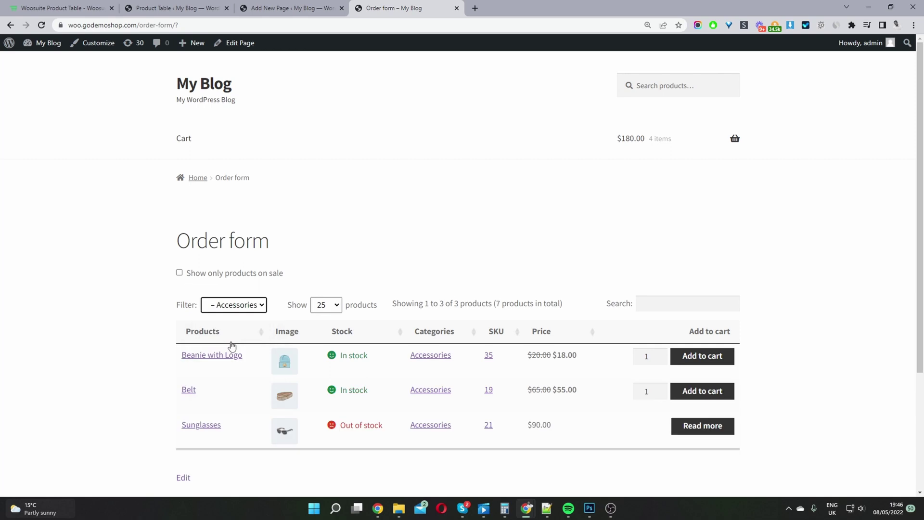
click(245, 308)
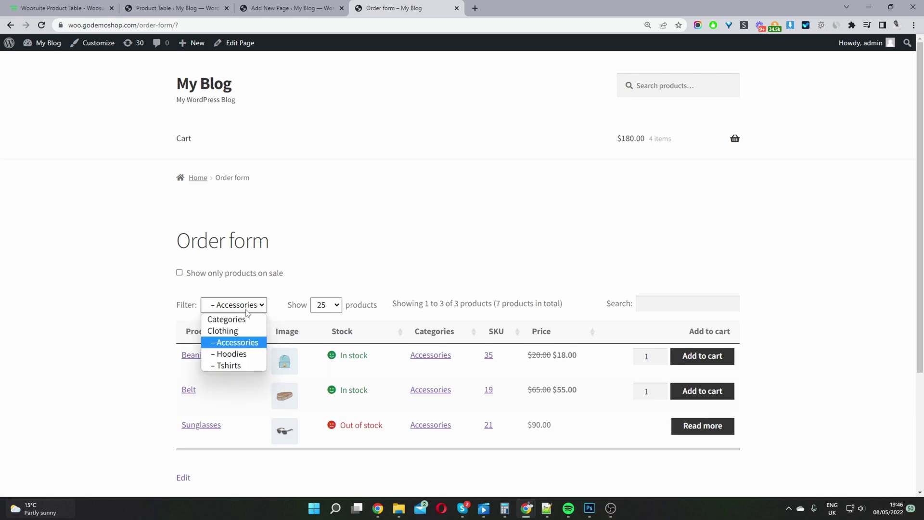
click(241, 353)
click(243, 308)
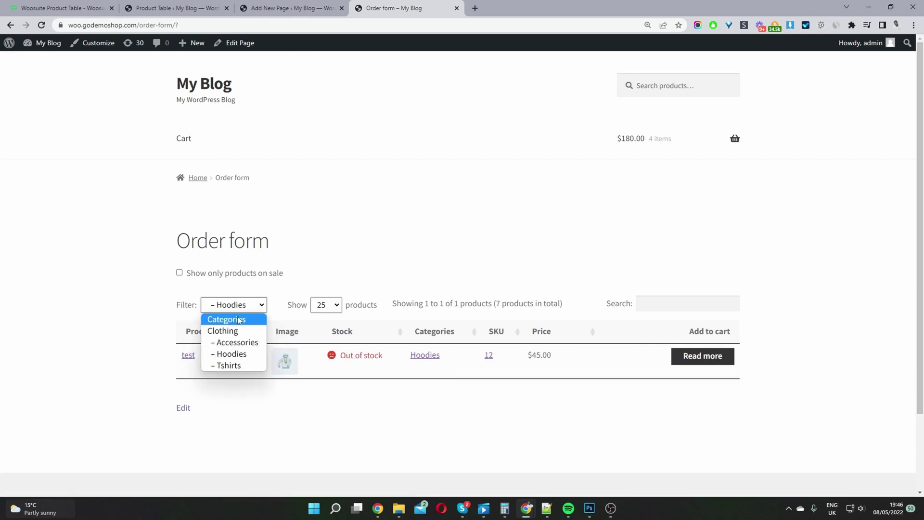
click(240, 320)
Search the product table for "bel" and clear the search.
click(638, 308)
text(be)
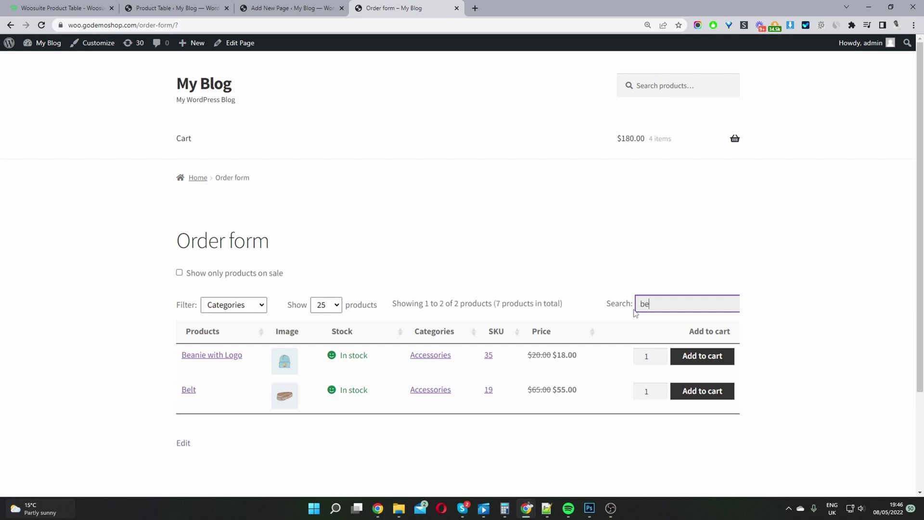
text(;)
key(BackSpace)
text(l)
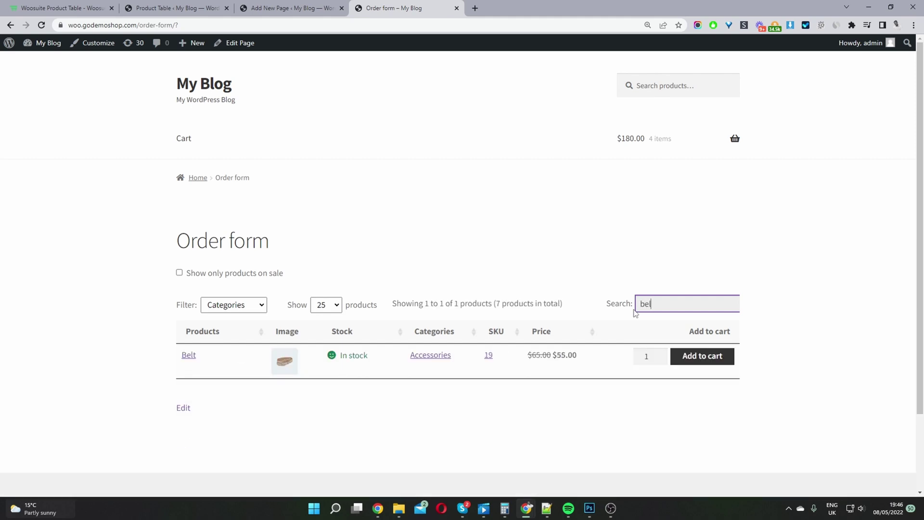
drag(649, 305, 586, 296)
key(BackSpace)
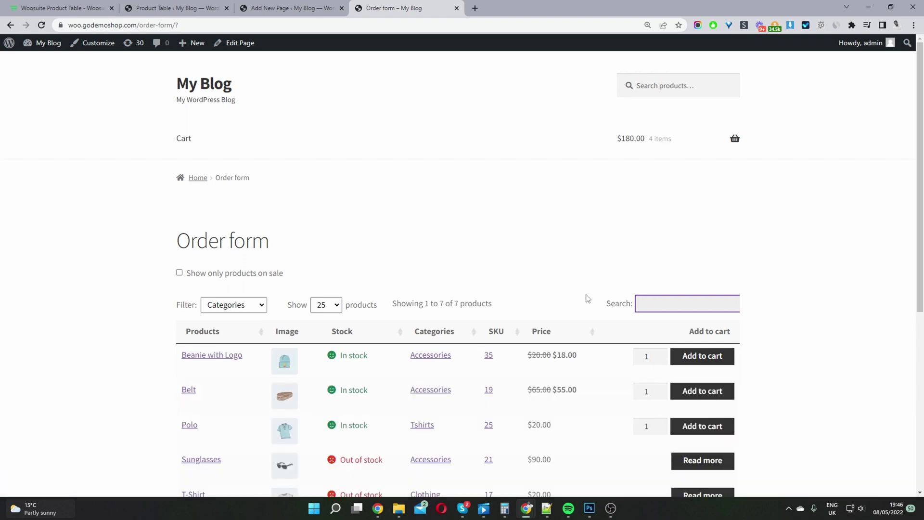
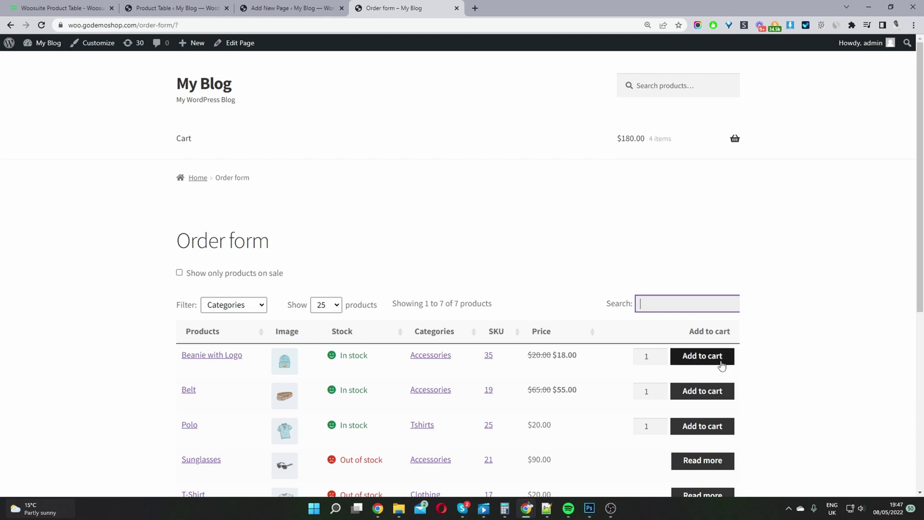
Return to the page editor and add a two-column block split two-thirds to one-third below the product table shortcode.
click(285, 12)
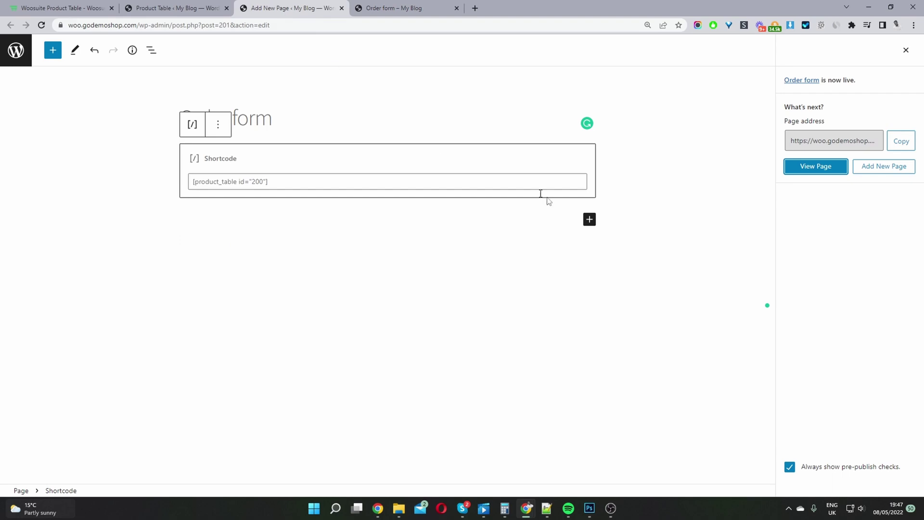
click(590, 219)
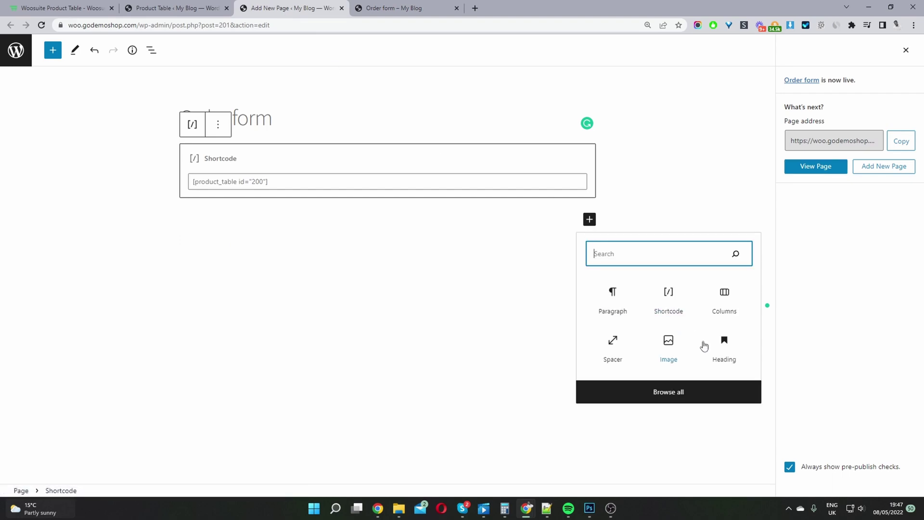
click(725, 314)
click(348, 292)
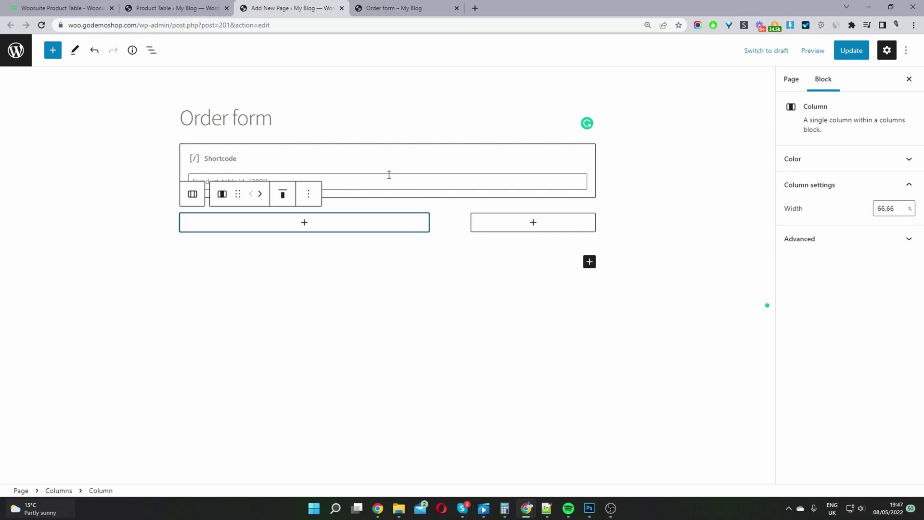
Add a shortcode block containing [woosuite_cart] to the narrow column and move the product table shortcode into the wide column.
click(546, 229)
click(520, 312)
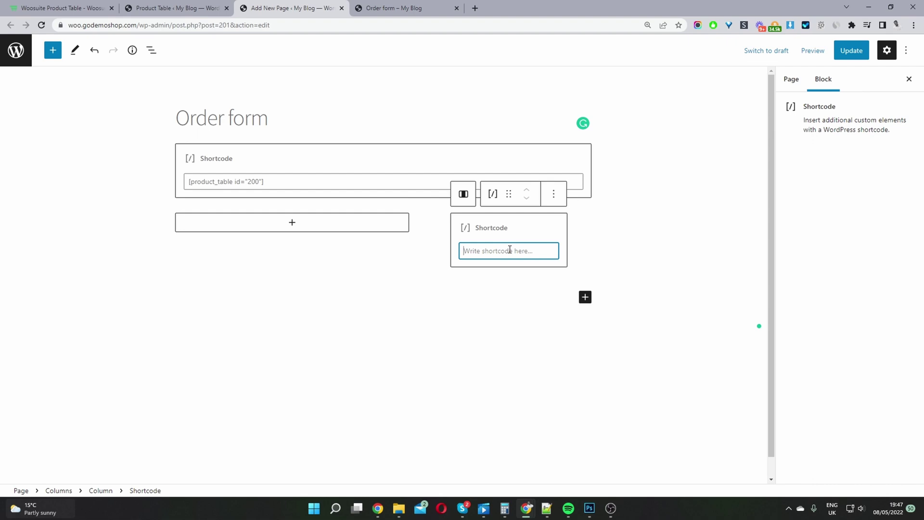
text([woo)
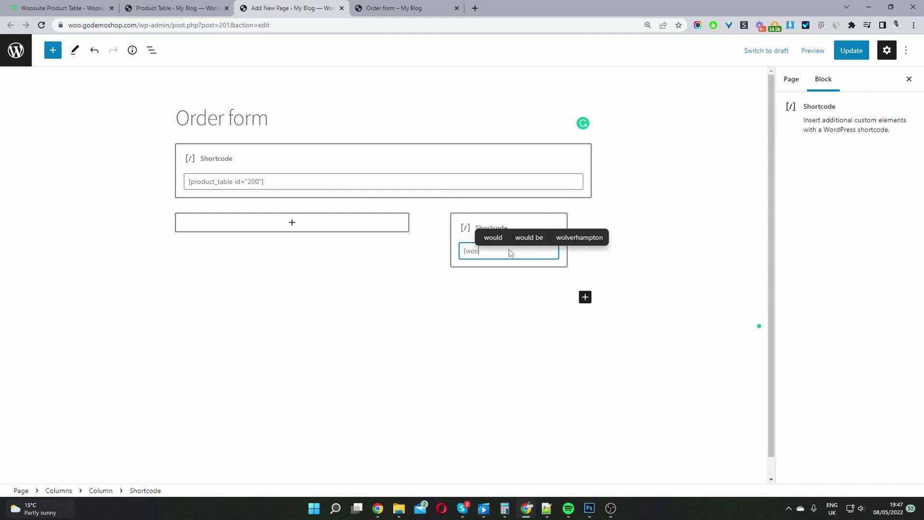
text(suite_cart])
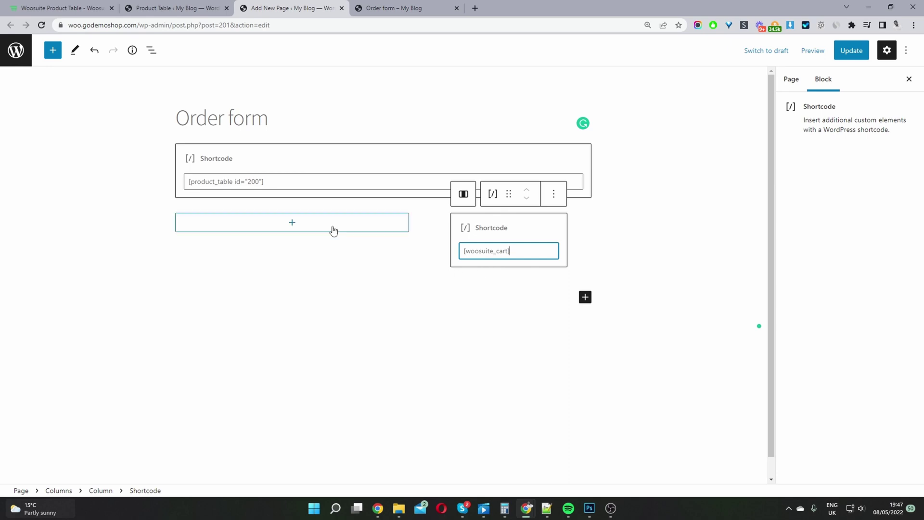
click(151, 50)
drag(87, 111, 96, 139)
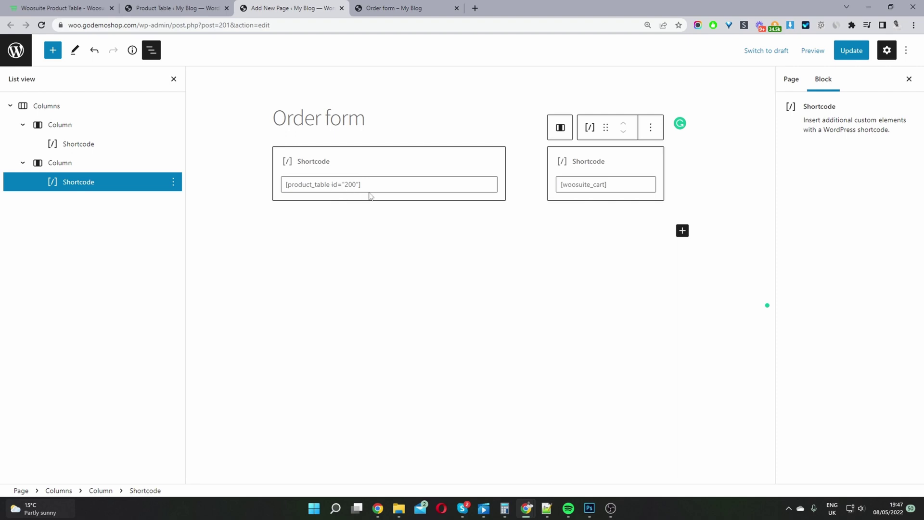
Set the cart column's width to 28% and the product table column's width to 72%.
click(629, 165)
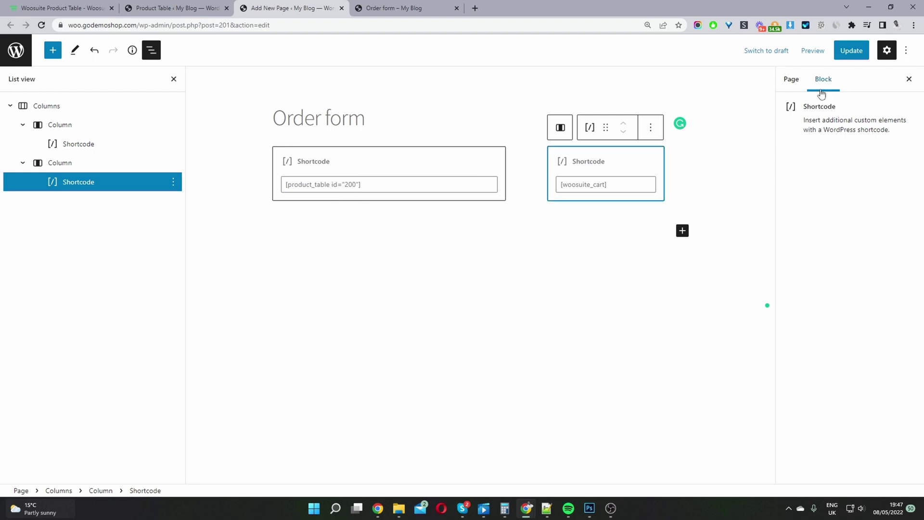
click(791, 80)
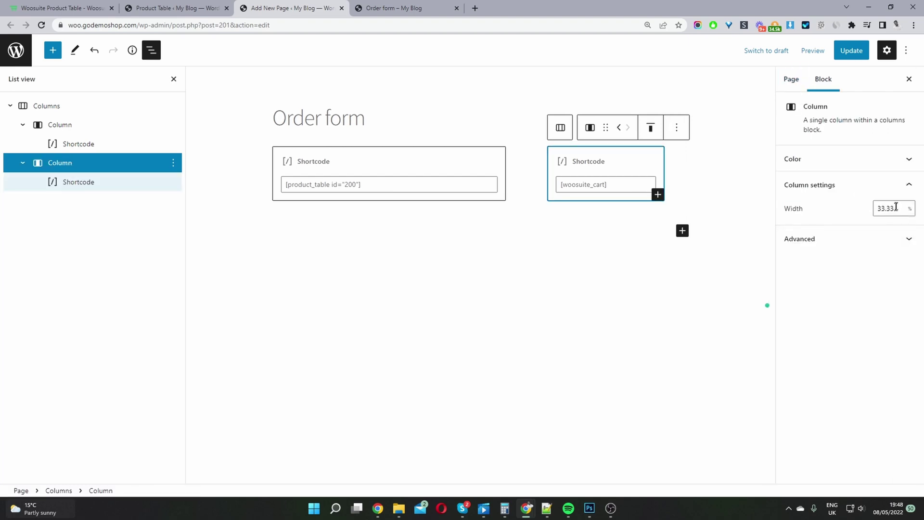
drag(894, 209, 877, 203)
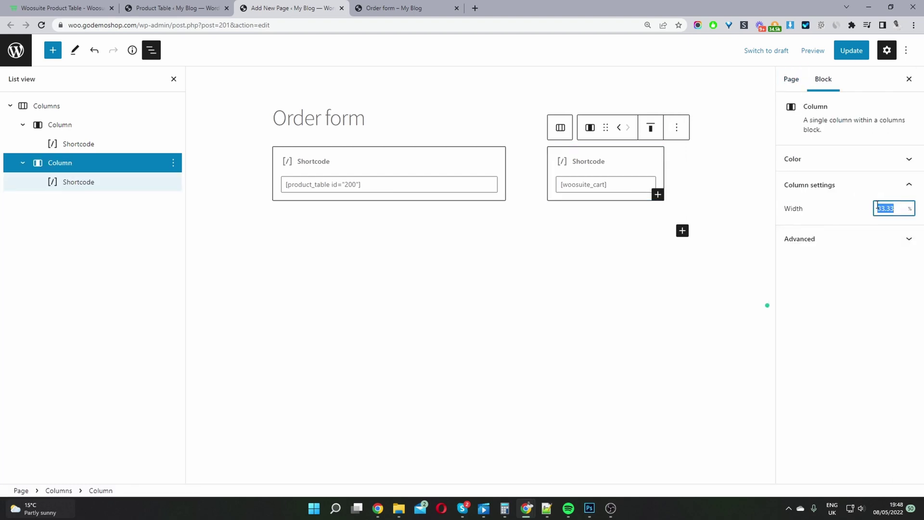
text(28)
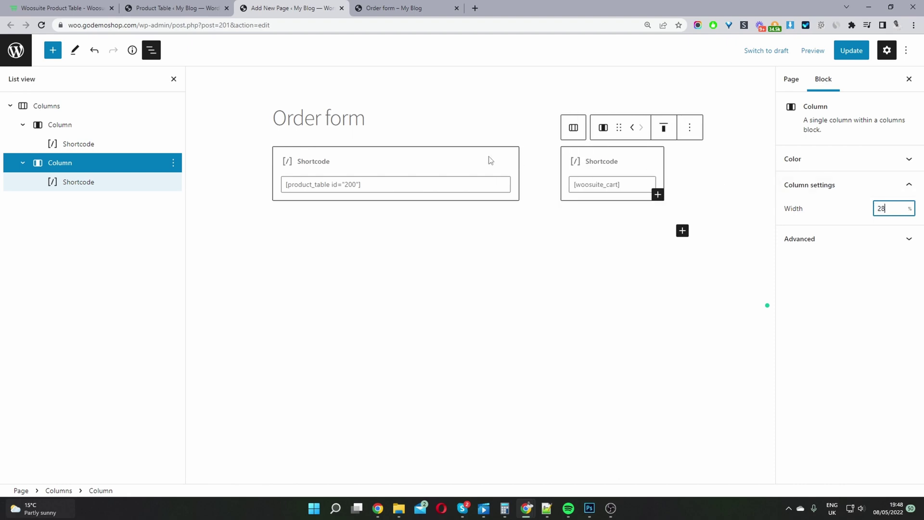
click(110, 126)
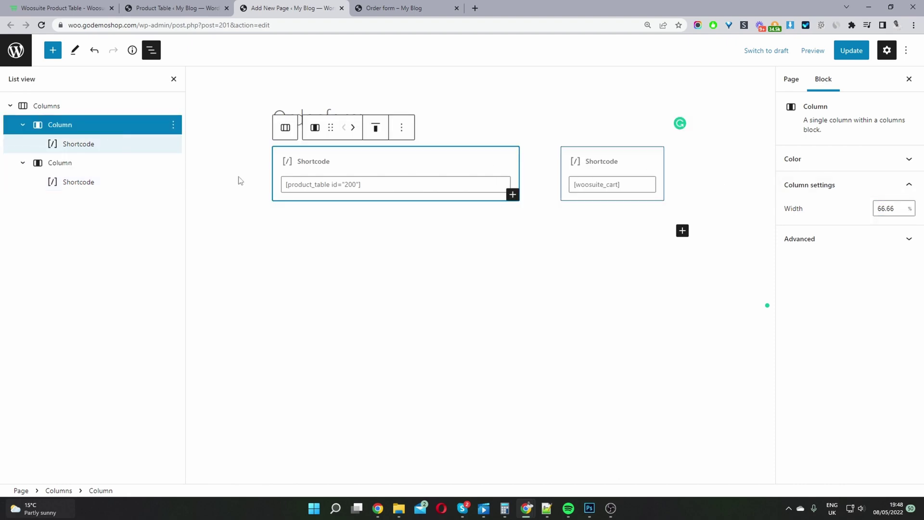
drag(896, 208, 850, 209)
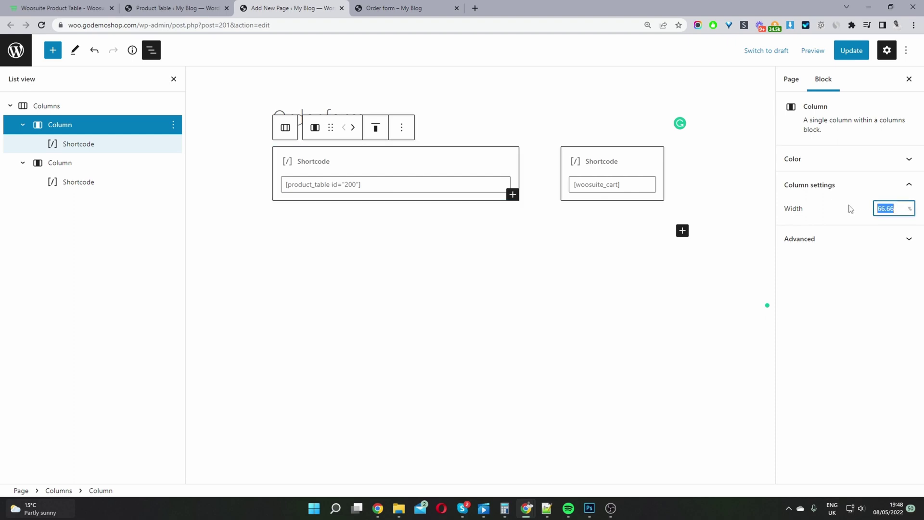
text(72)
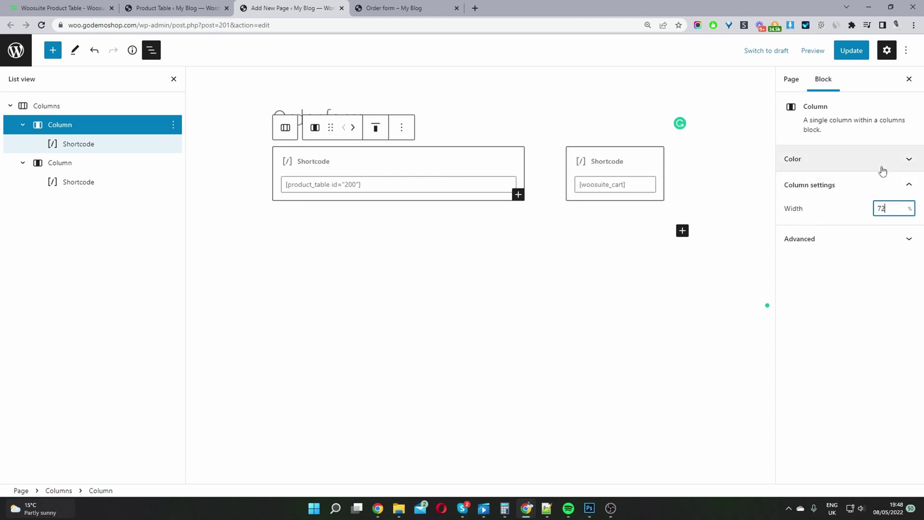
Update the page, then reload the live order form to check the cart beside the table before returning to the editor.
click(851, 49)
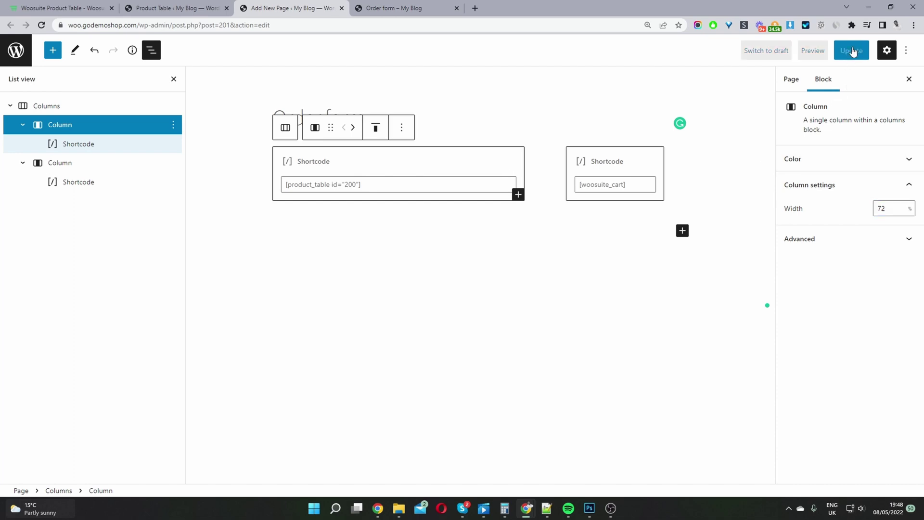
click(392, 8)
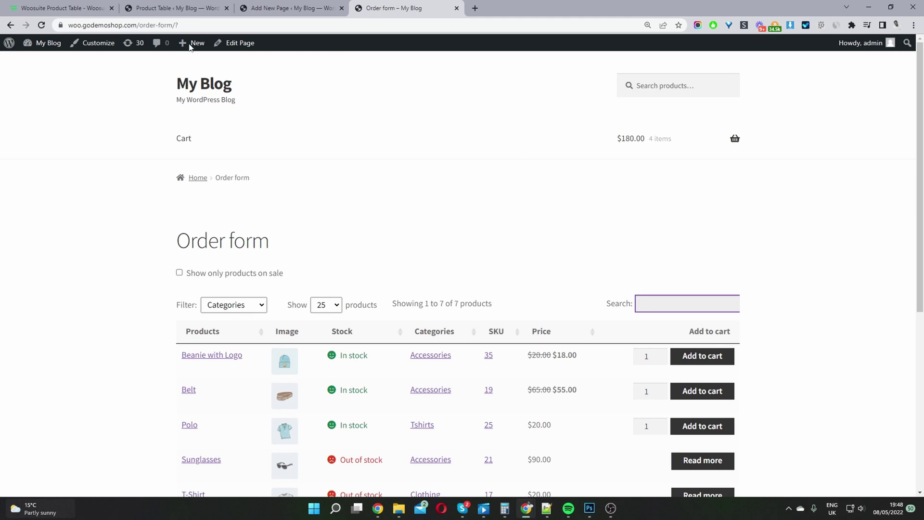
click(41, 25)
scroll(517, 254, down, 1)
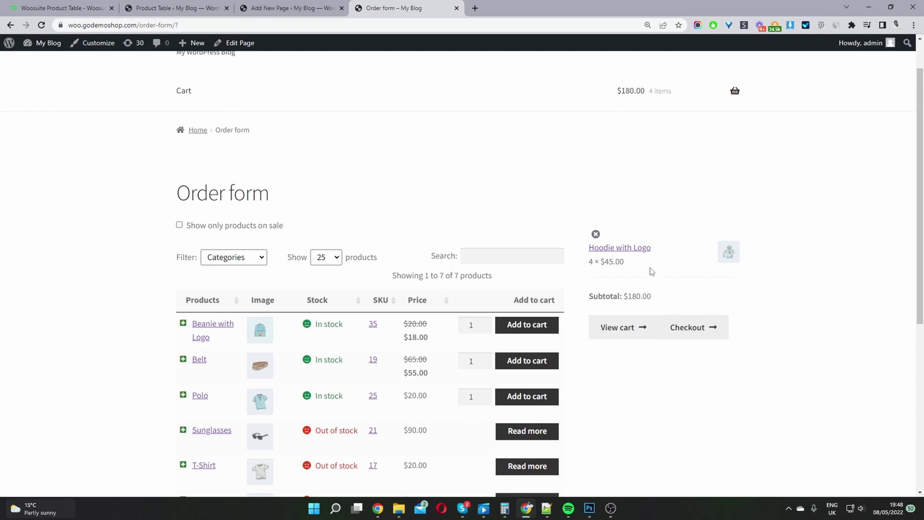
click(266, 8)
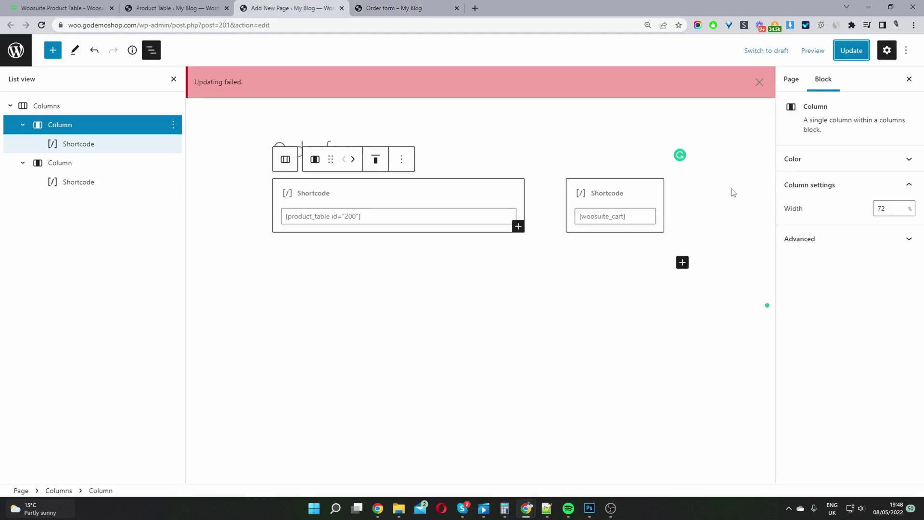
Add a paragraph reading "Cart" and move it above the [woosuite_cart] shortcode in the narrow column.
click(621, 201)
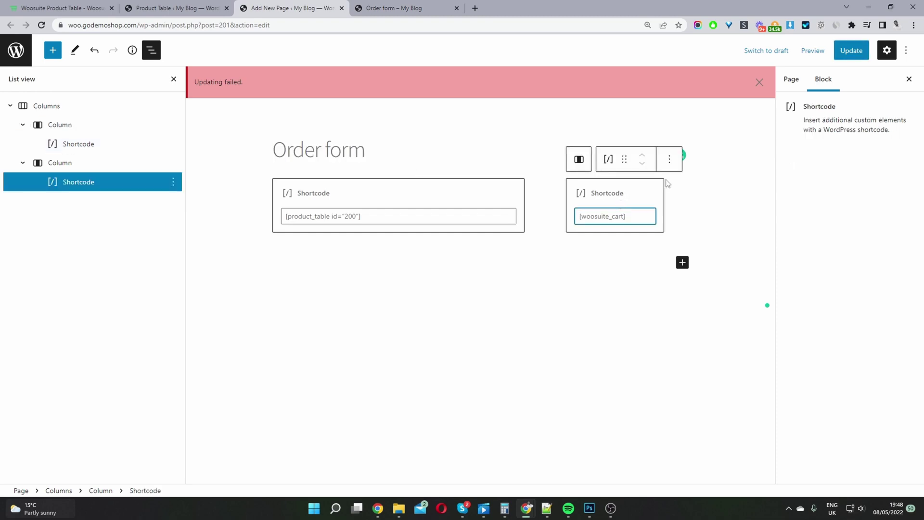
click(679, 266)
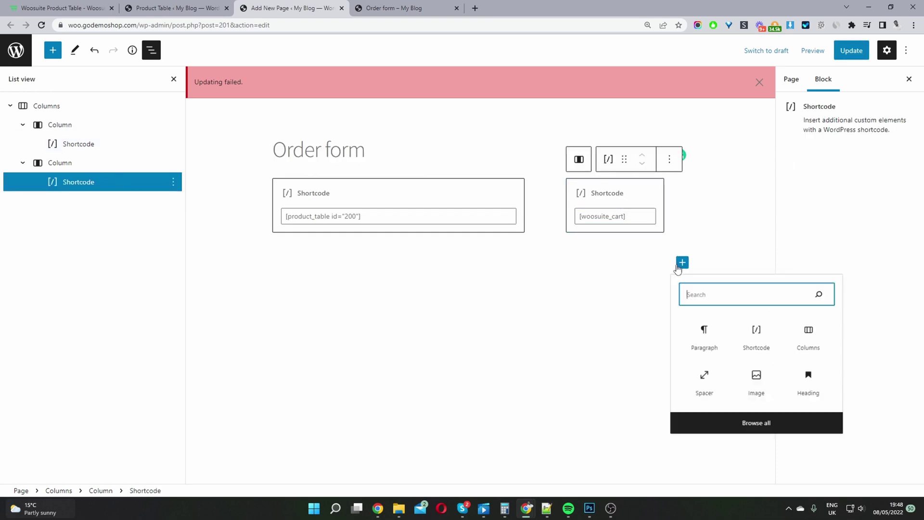
click(707, 323)
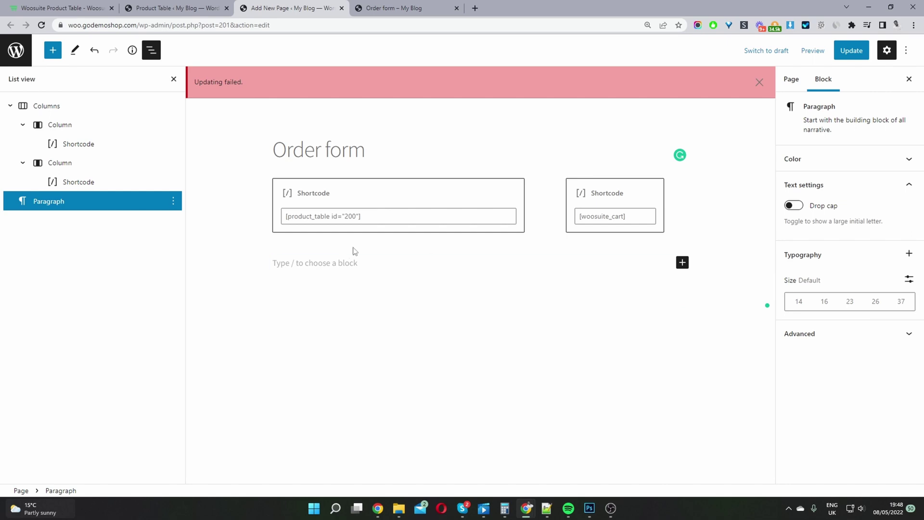
text(Cart)
drag(348, 266, 572, 230)
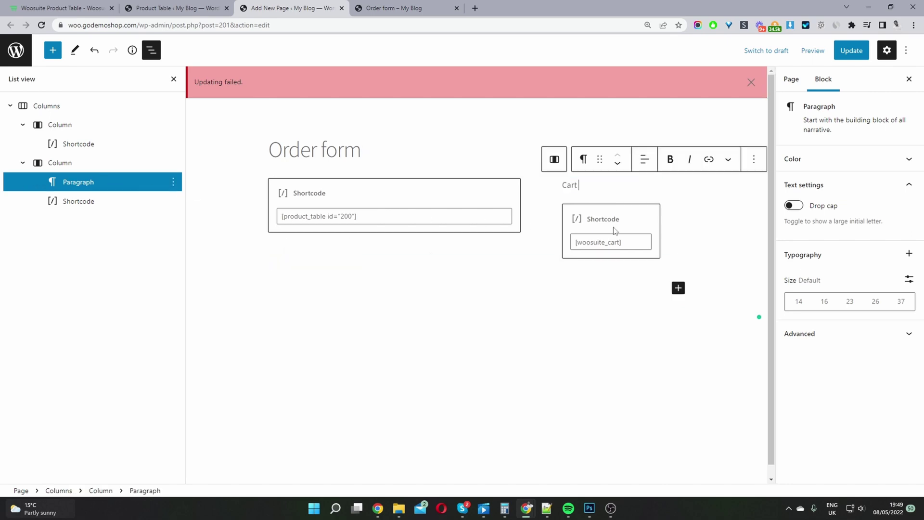
Update the page and reload the live order form to check the cart heading.
click(851, 50)
click(392, 9)
click(41, 25)
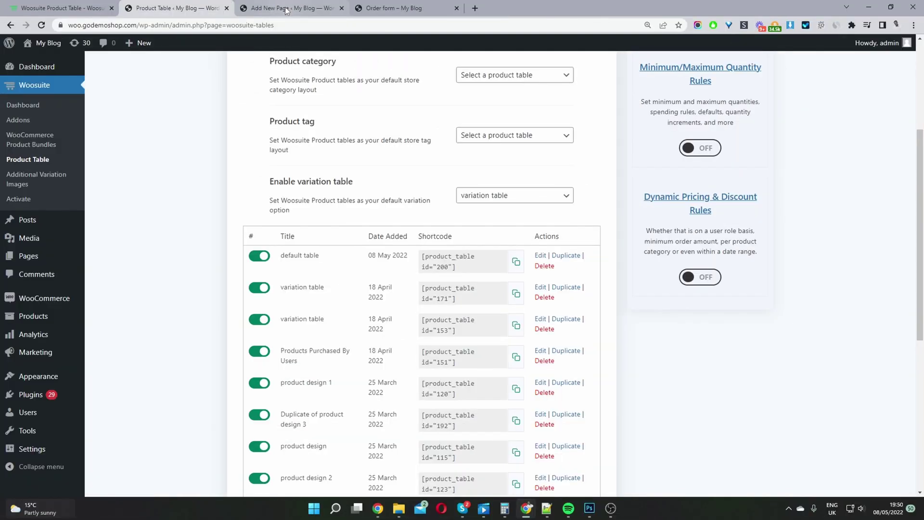
Return to the Woosuite product table list, open "default table" for editing and expand its Order Form Information section.
click(286, 9)
click(142, 10)
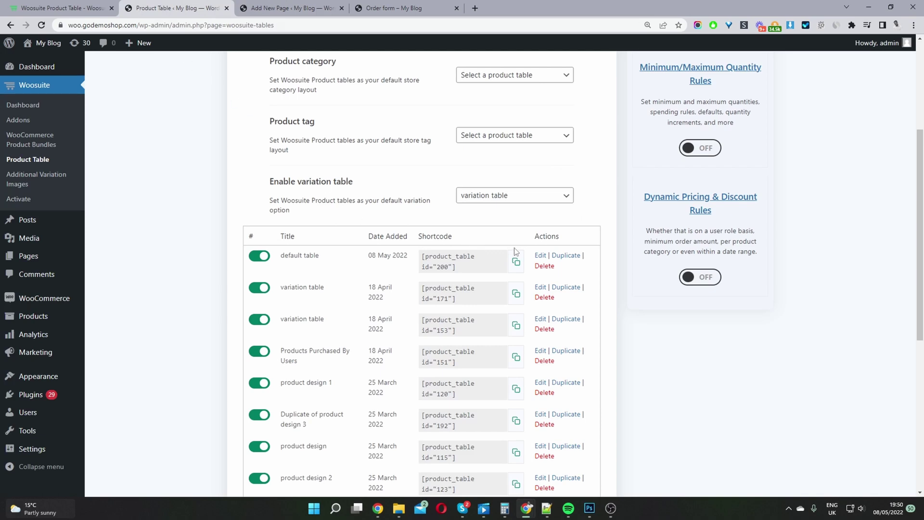
mouse_move(537, 255)
mouse_down()
mouse_move(610, 254)
mouse_move(531, 247)
mouse_up()
scroll(324, 367, down, 7)
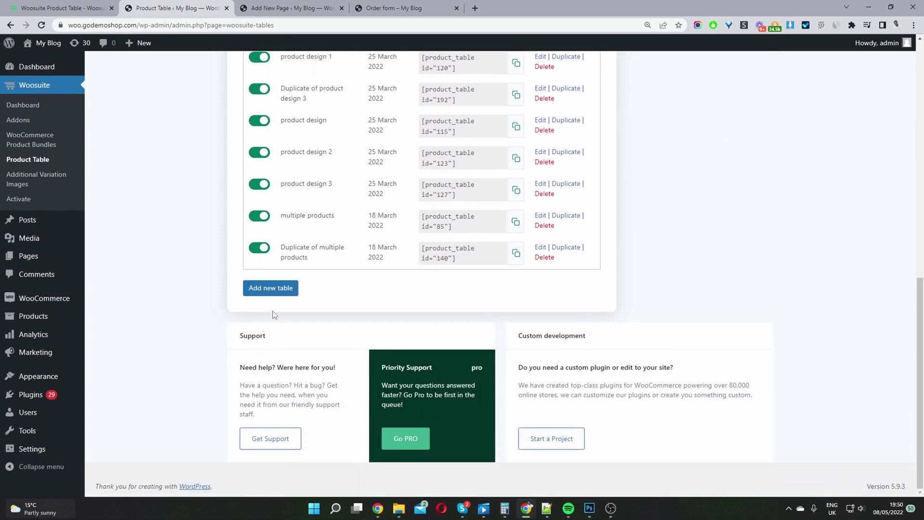
scroll(419, 317, up, 5)
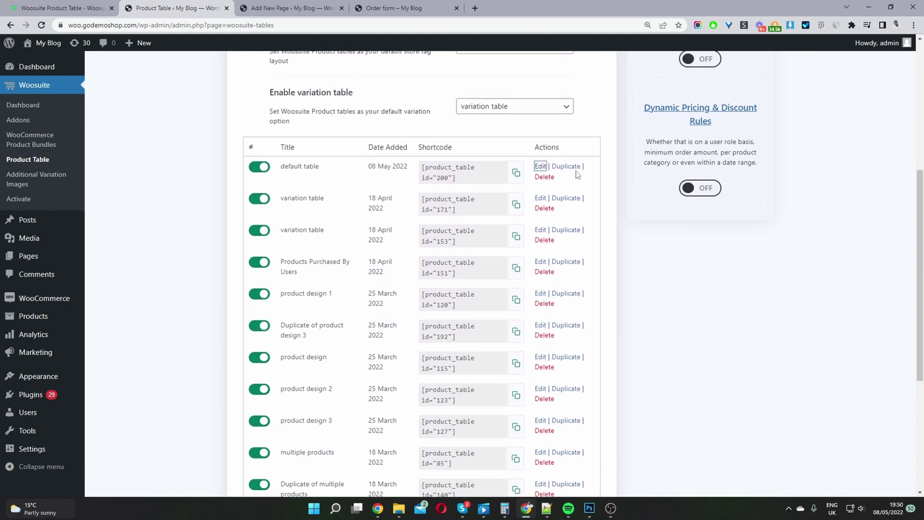
click(544, 172)
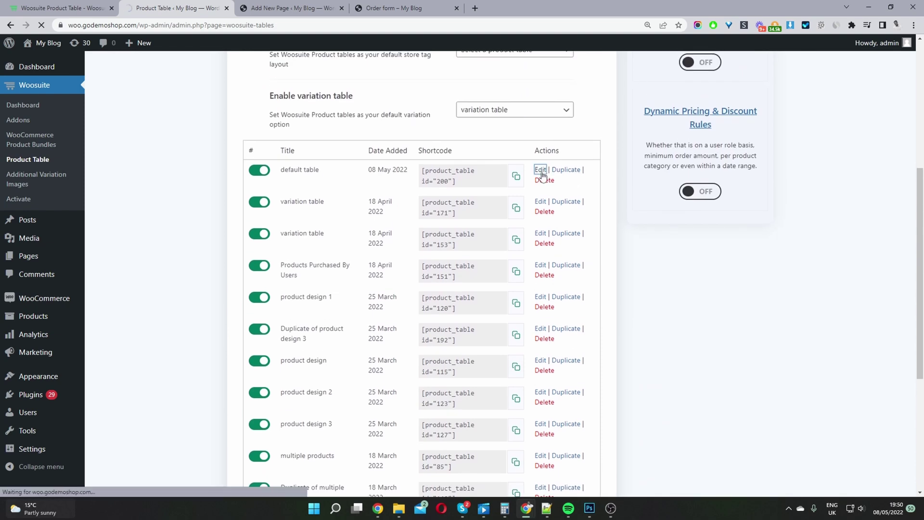
click(407, 248)
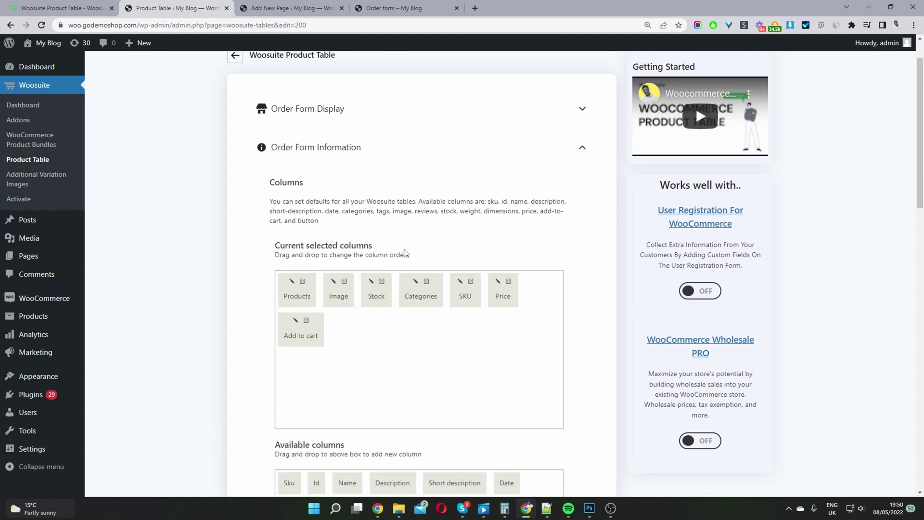
Remove the Image, Stock, Categories, SKU, Price and Add to cart columns from the table's selected columns.
click(344, 281)
click(345, 282)
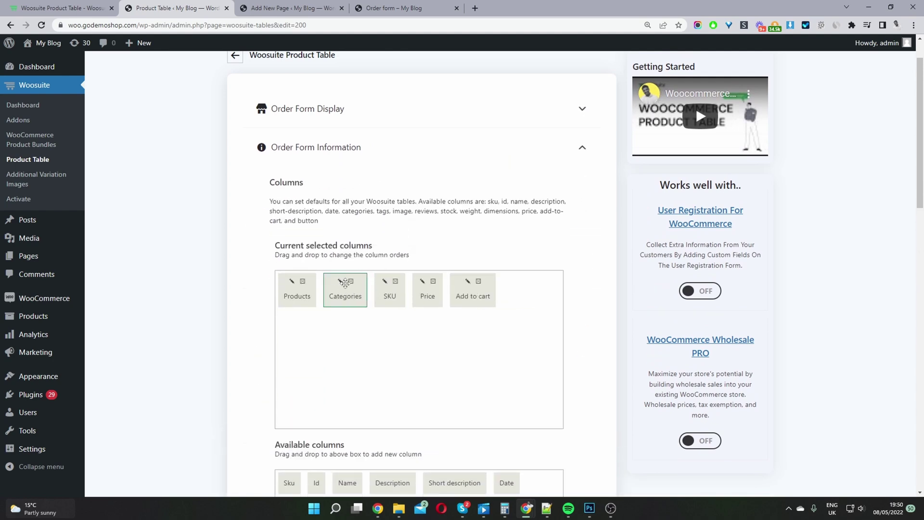
click(345, 282)
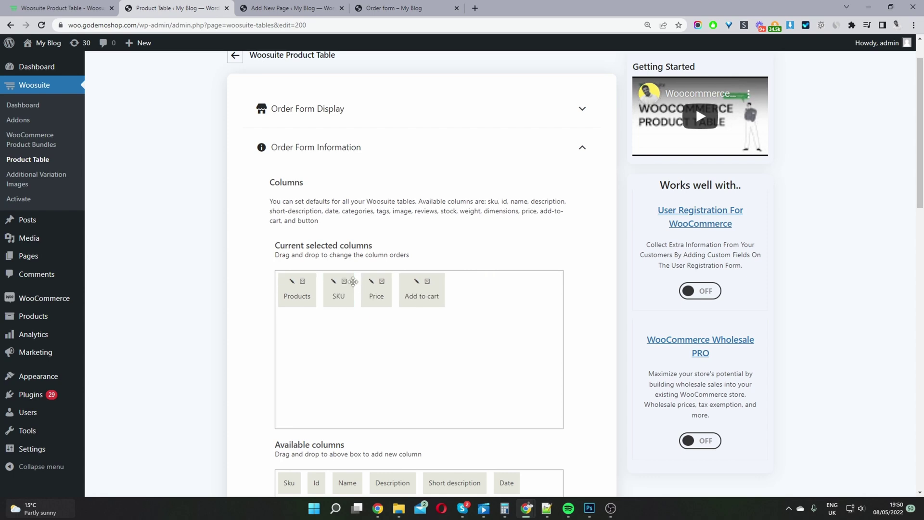
click(344, 281)
click(344, 282)
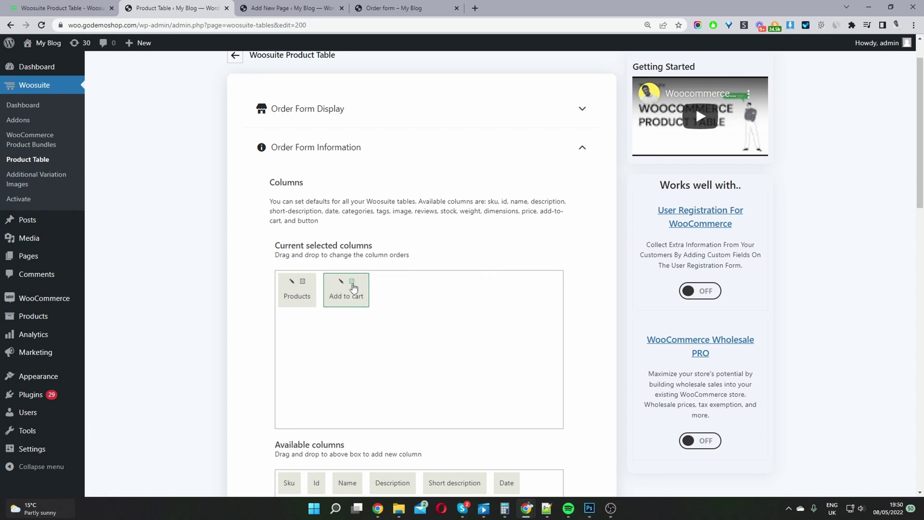
click(352, 283)
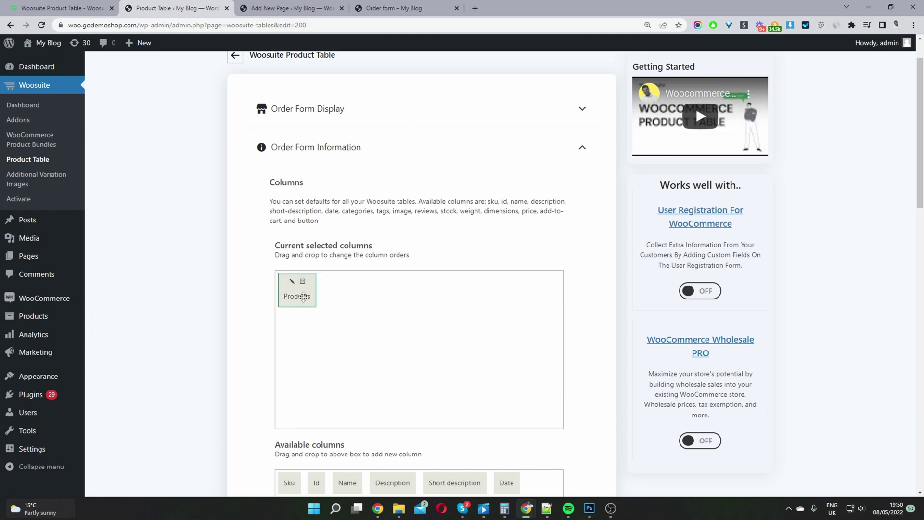
Add the Inner Column from the available columns to the selected columns after Products.
scroll(386, 337, down, 2)
scroll(406, 347, down, 4)
drag(305, 324, 434, 126)
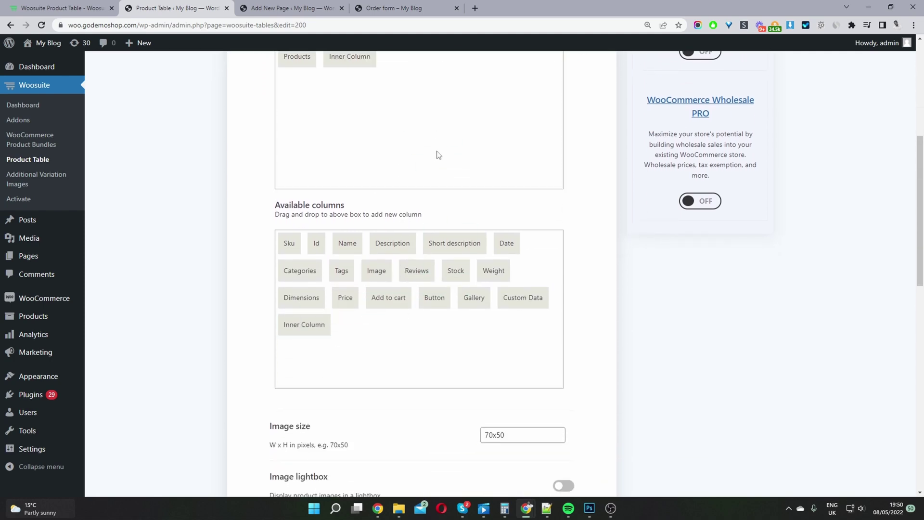
scroll(433, 154, up, 2)
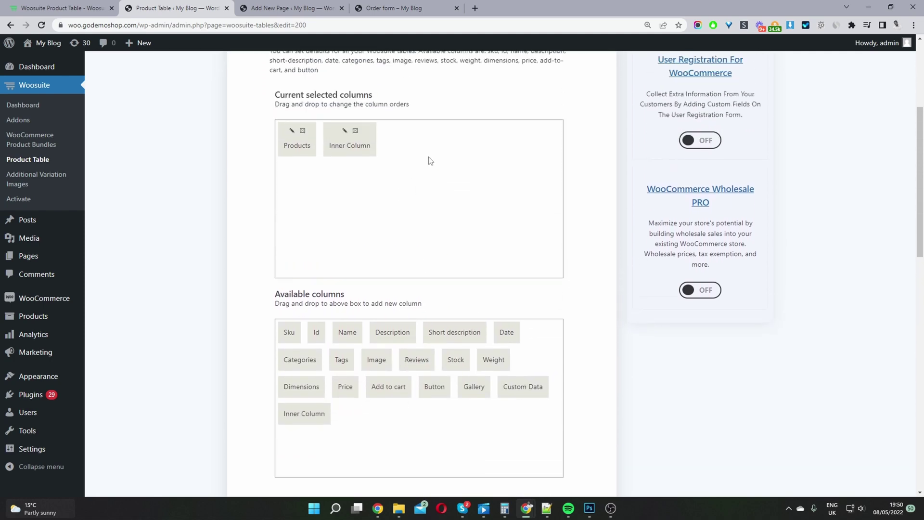
click(345, 139)
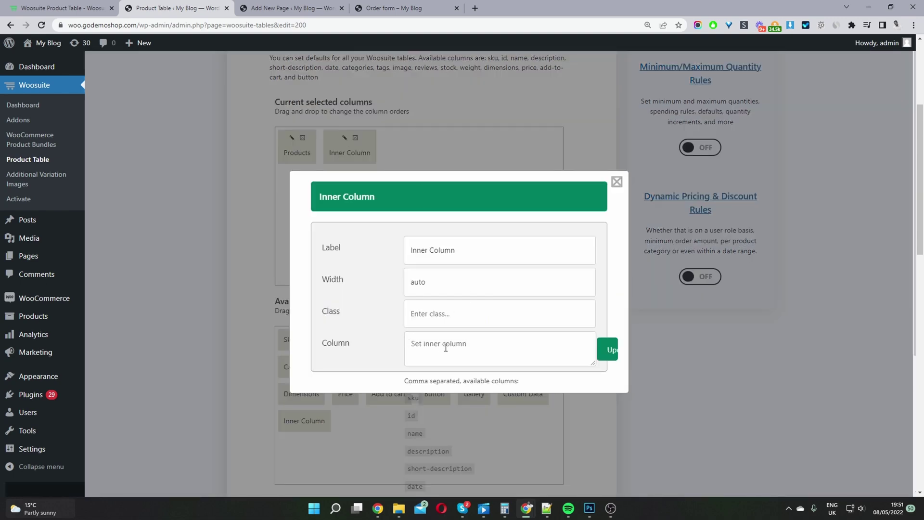
scroll(446, 346, down, 5)
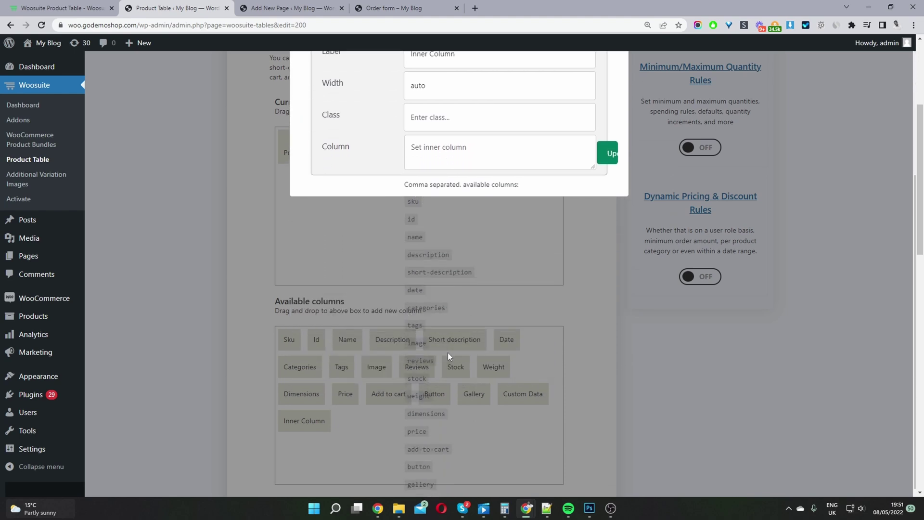
scroll(467, 414, down, 1)
drag(438, 482, 397, 458)
click(397, 458)
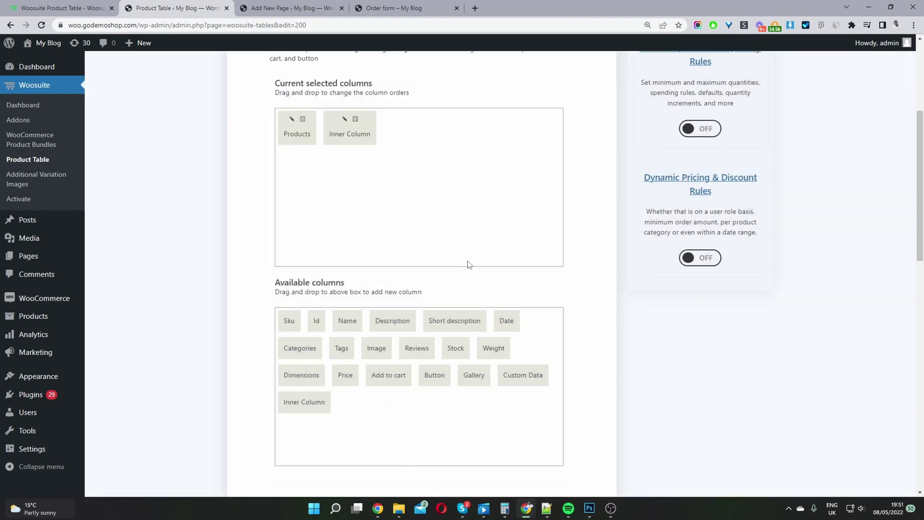
Open the Inner Column's settings and set its column list to id,image,add-to-cart.
click(345, 120)
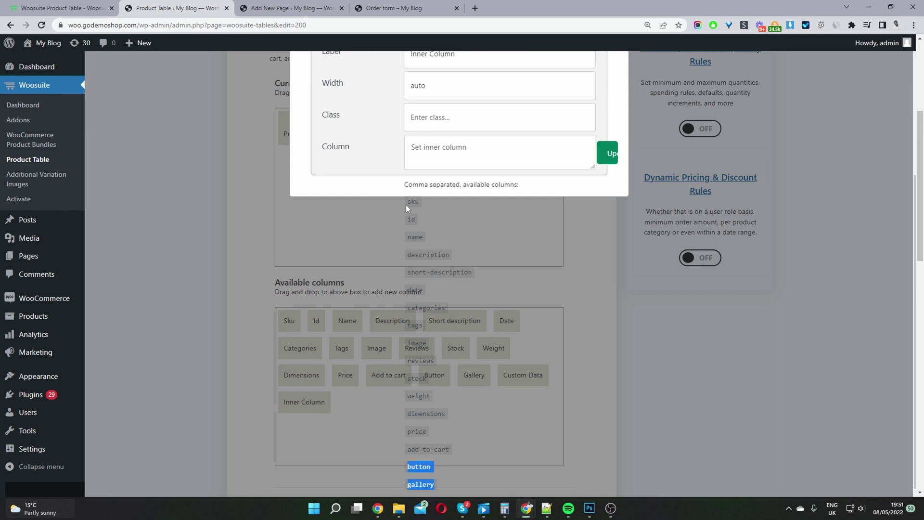
scroll(405, 204, up, 1)
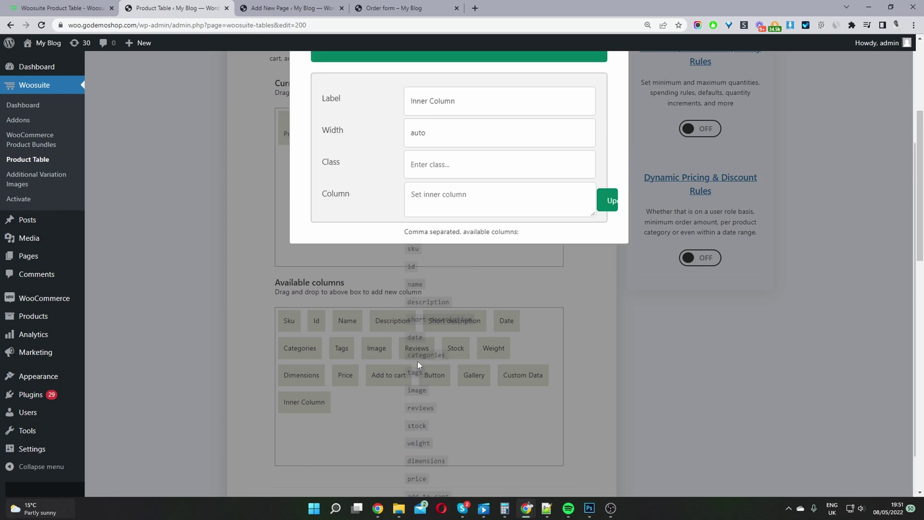
click(404, 267)
double_click(411, 265)
click(407, 201)
text([product_table id="200"])
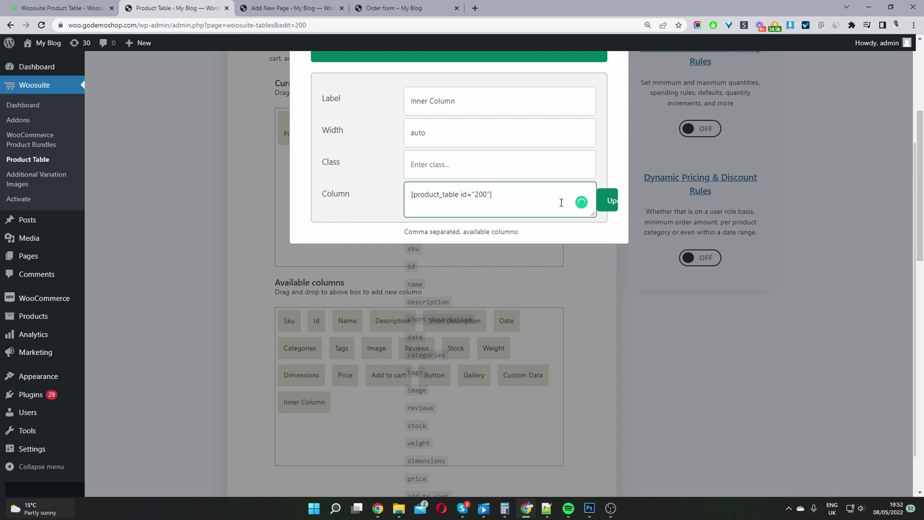
key(ctrl+a)
text(id)
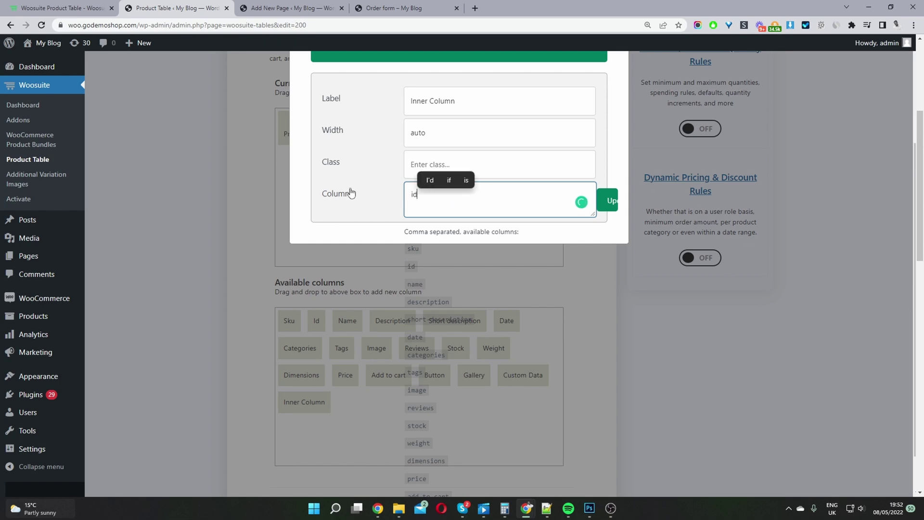
text(,)
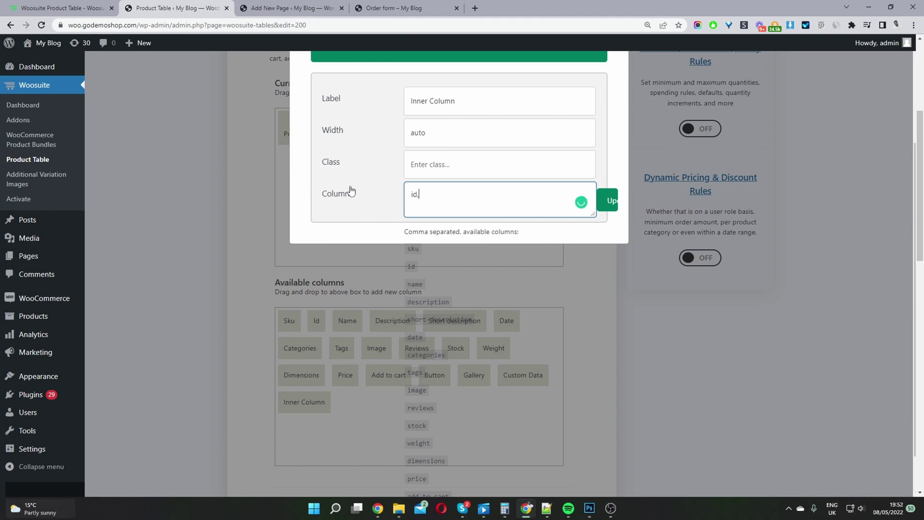
text(image)
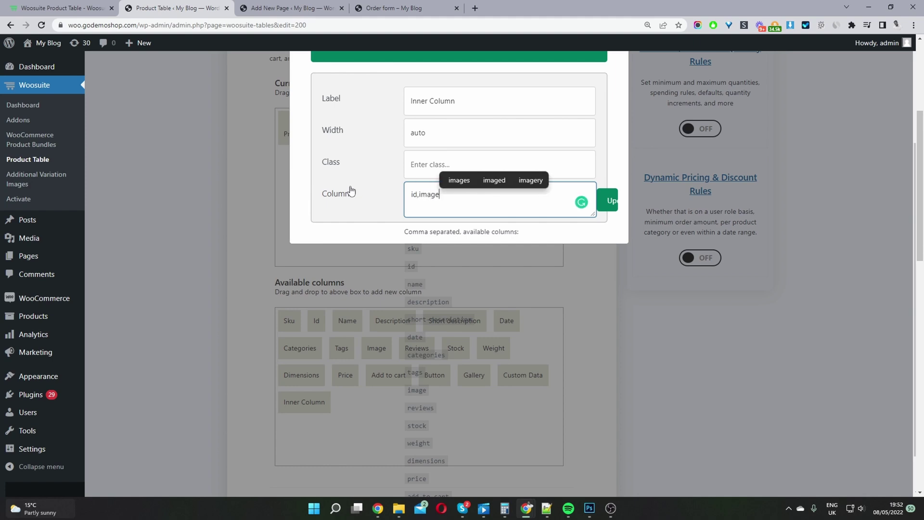
text(,)
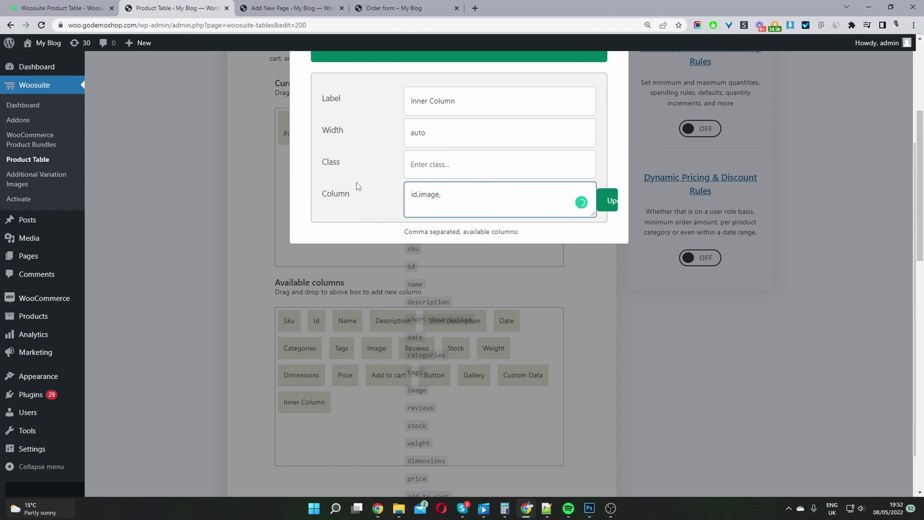
text(ad)
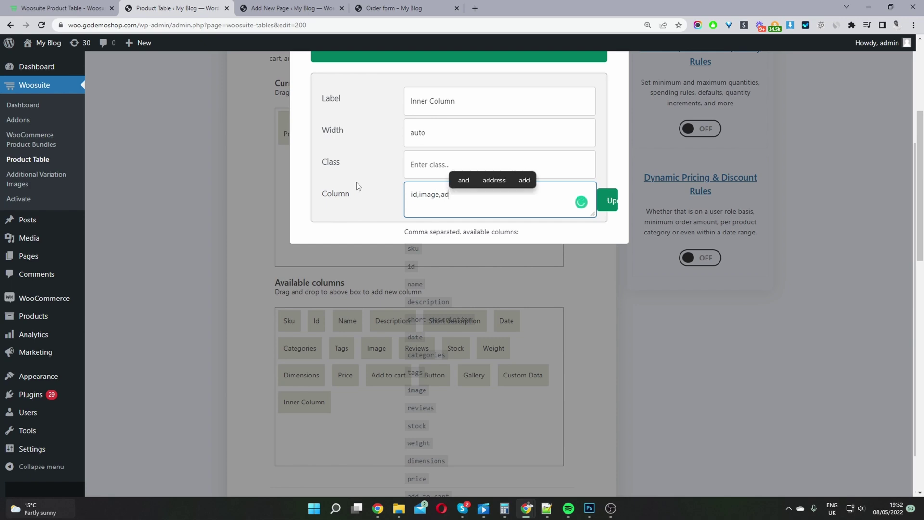
text(d-to-cart)
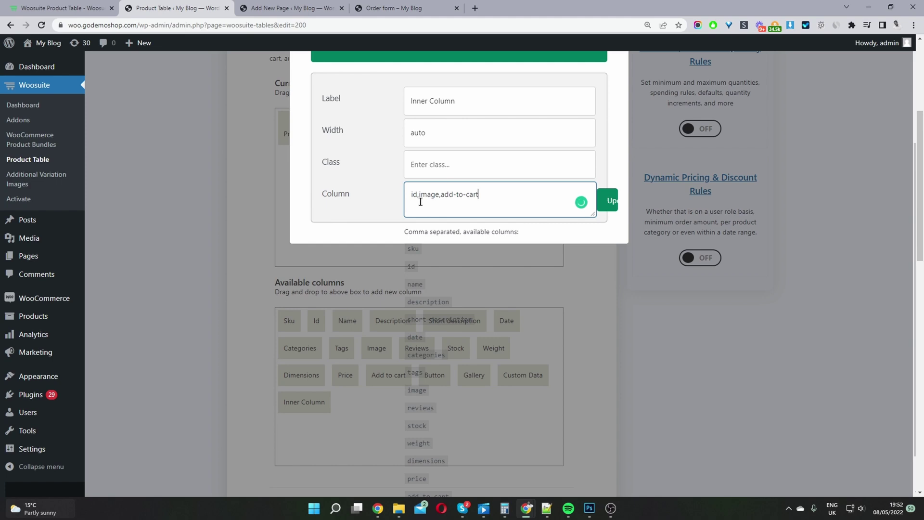
Reorder the Inner Column's list to image,id,add-to-cart and apply the column settings.
drag(418, 194, 409, 194)
key(BackSpace)
text(,id)
click(606, 206)
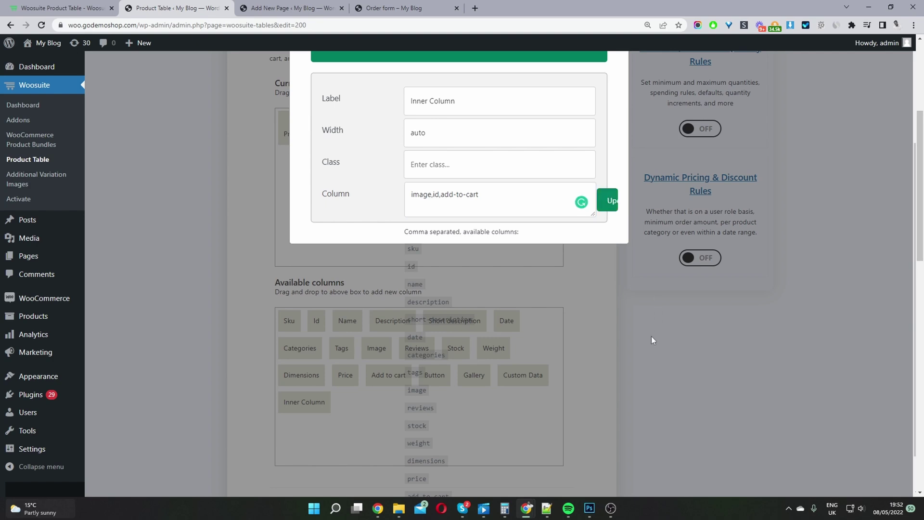
Save the product table changes and reload the live order form to check the inner column.
scroll(651, 335, up, 5)
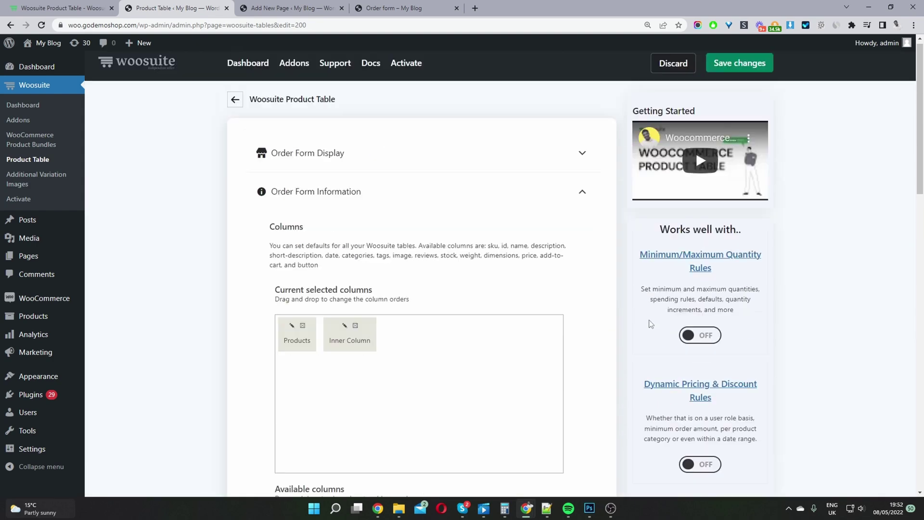
click(740, 72)
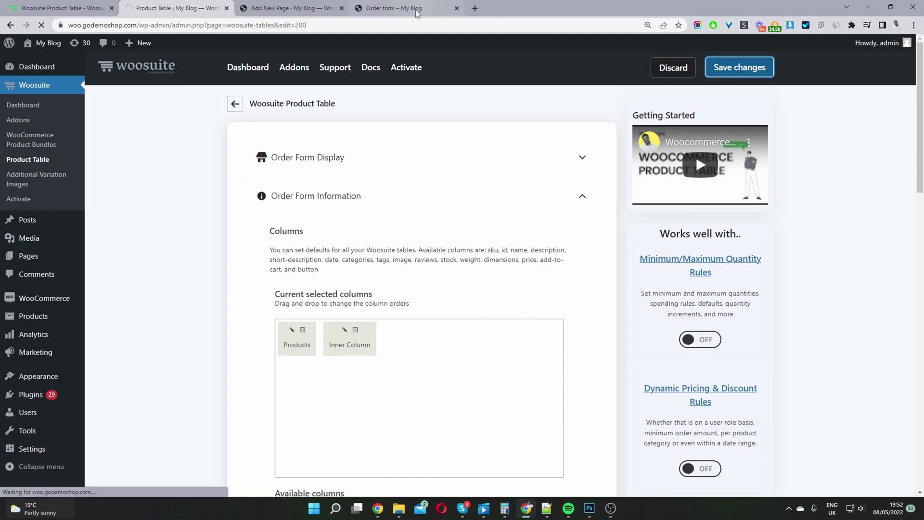
click(399, 8)
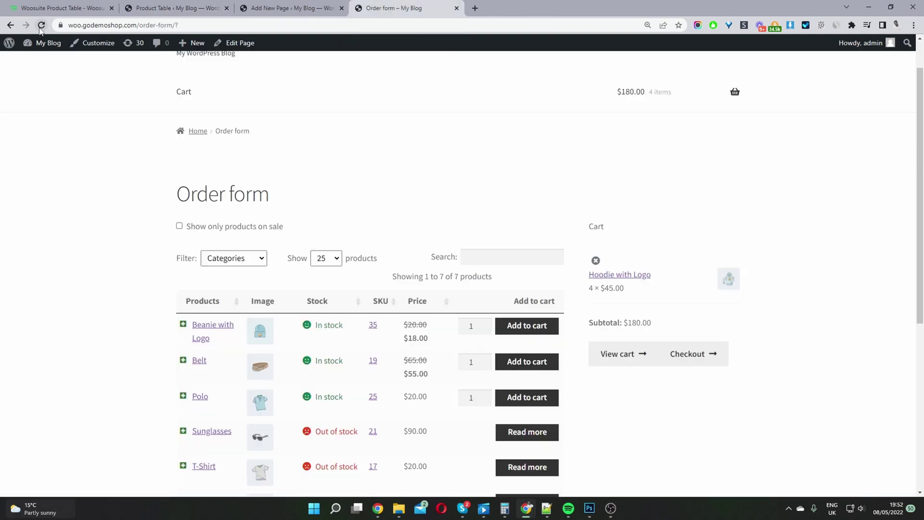
click(41, 26)
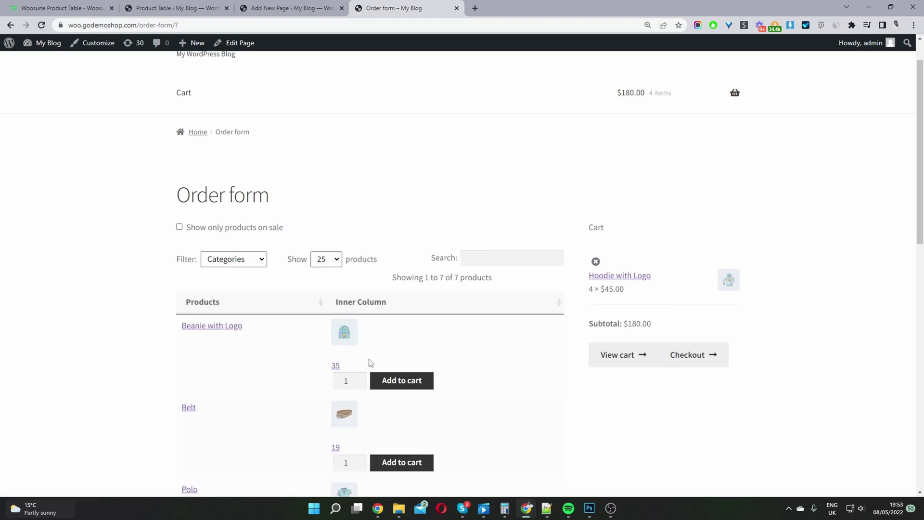
Return to the product table settings and open the site's pages list in a new tab.
click(188, 9)
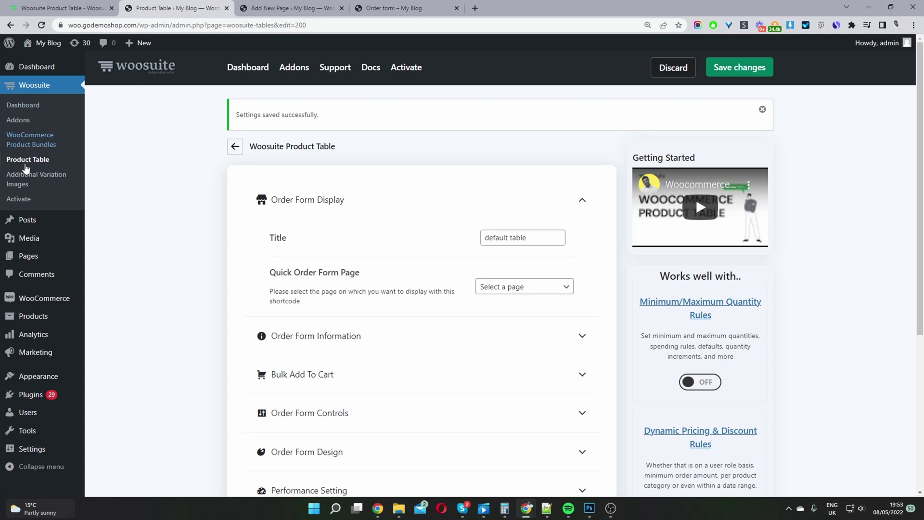
mouse_move(48, 256)
middle_click(109, 258)
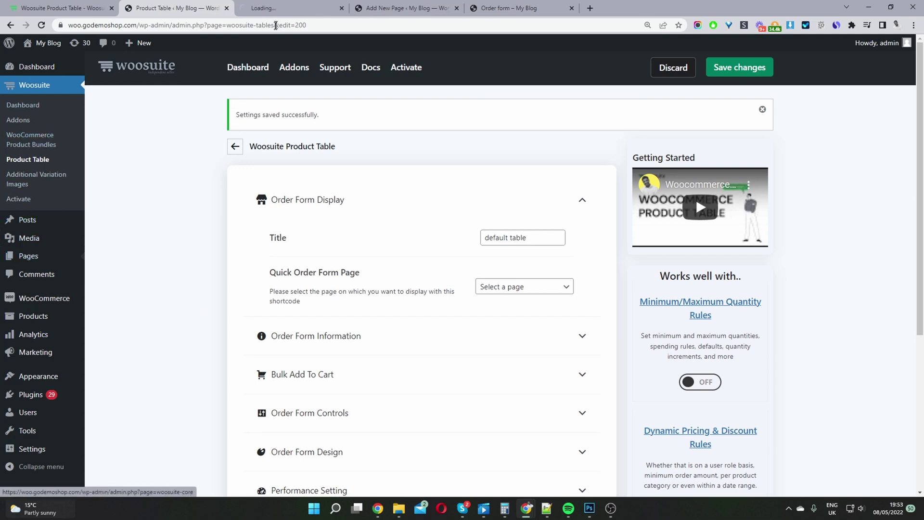
From the site's pages list, open the live d1, d2, d3 and New in pages in separate new tabs.
click(285, 8)
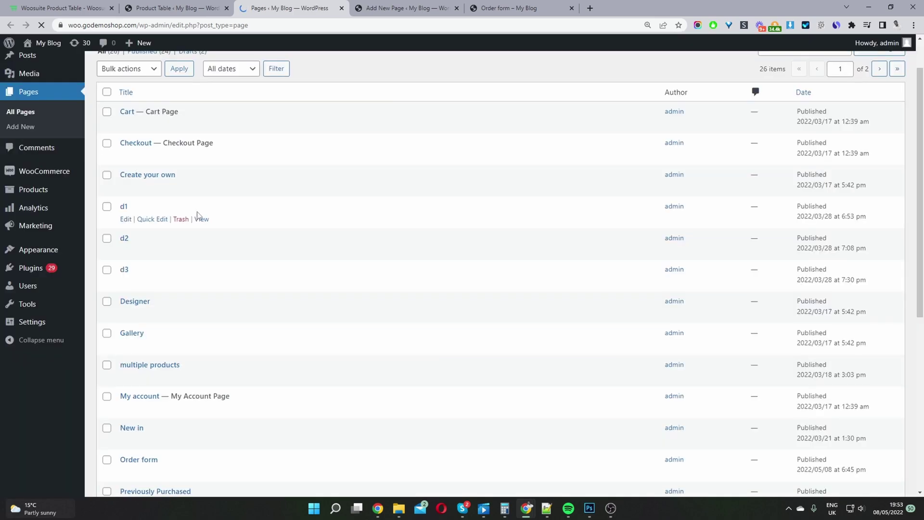
middle_click(202, 219)
middle_click(201, 251)
middle_click(201, 282)
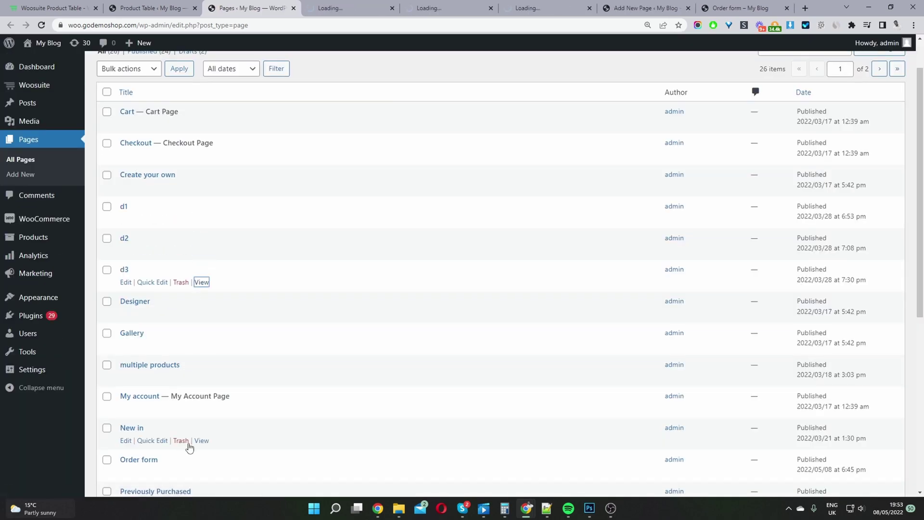
middle_click(201, 441)
Examine the product table layouts on the live d1, d2 and d3 pages, comparing how their columns are arranged.
key(ctrl+Tab)
scroll(431, 157, down, 1)
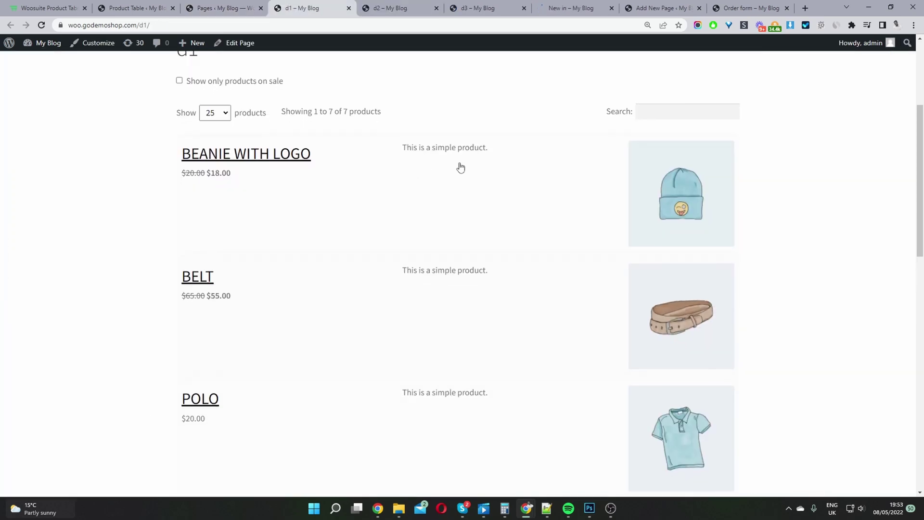
click(386, 6)
scroll(532, 200, down, 3)
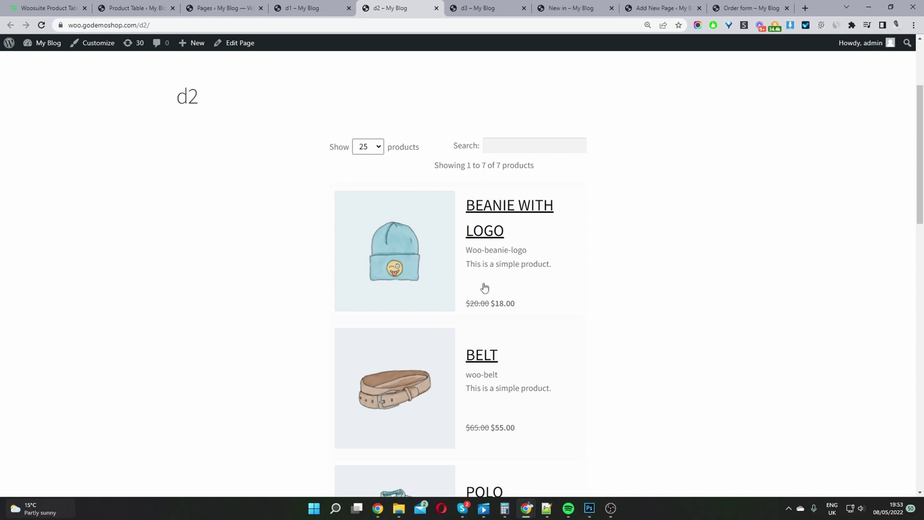
click(474, 9)
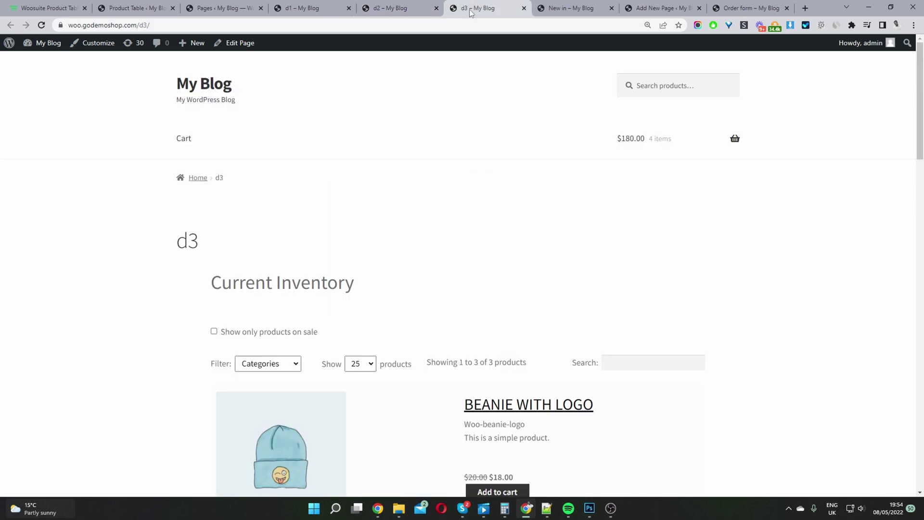
scroll(493, 206, down, 4)
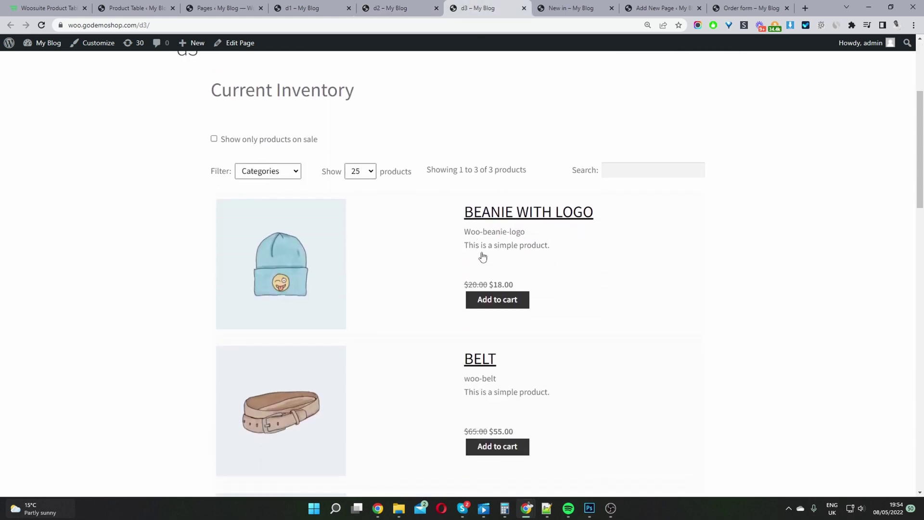
Review the live New in page, examining its product table together with the shopping cart and checkout sections.
click(568, 8)
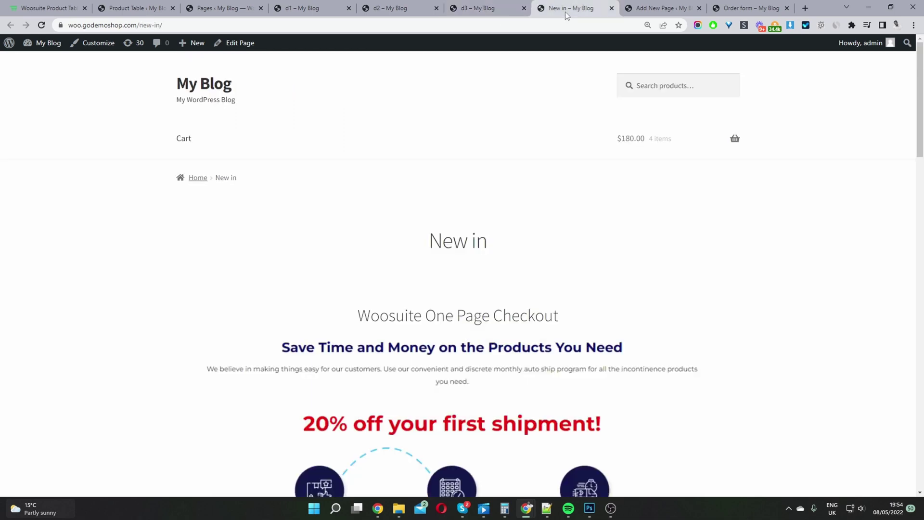
scroll(625, 247, down, 15)
scroll(588, 231, up, 3)
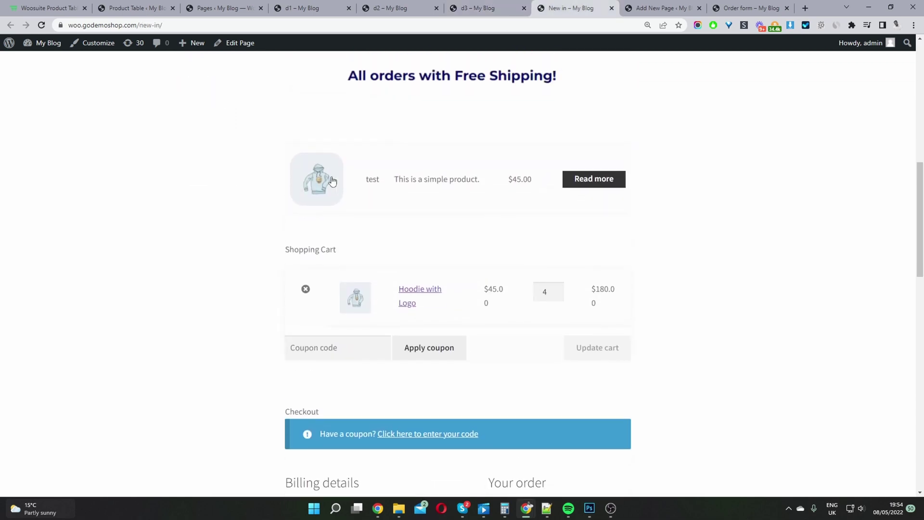